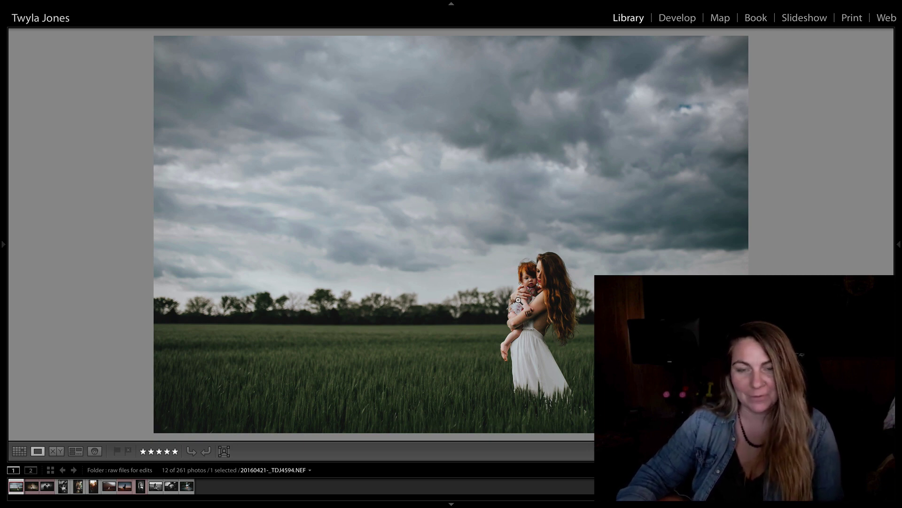
In Lightroom's Grid view, select all twelve photos and choose Edit In > Exposure X.
key(g)
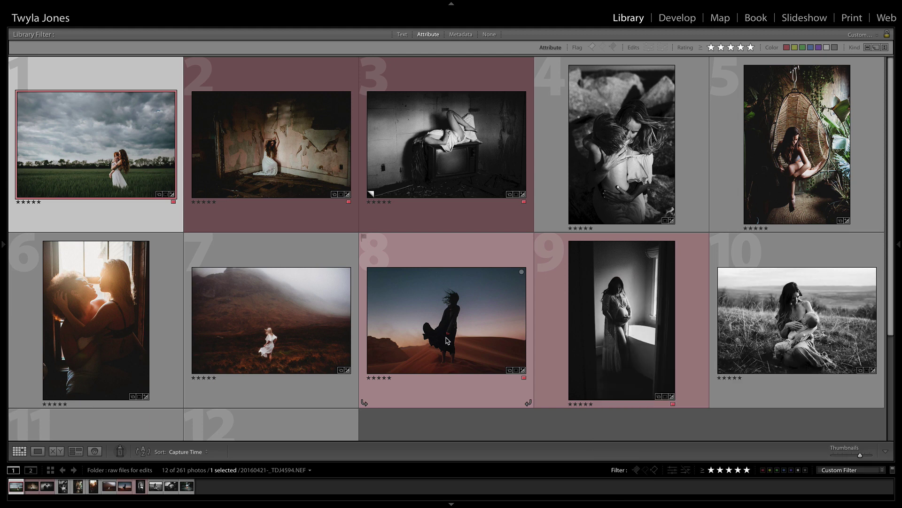
key(ctrl+a)
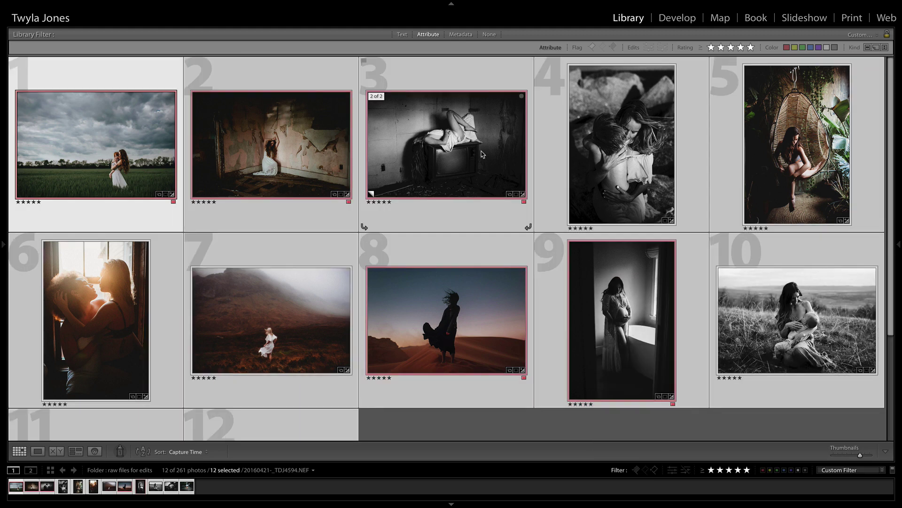
key(j)
key(j)
right_click(474, 143)
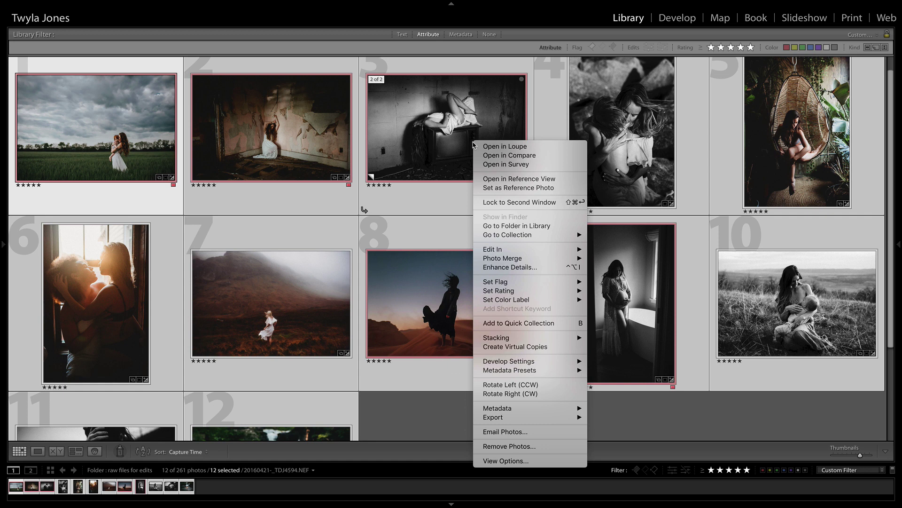
mouse_move(576, 250)
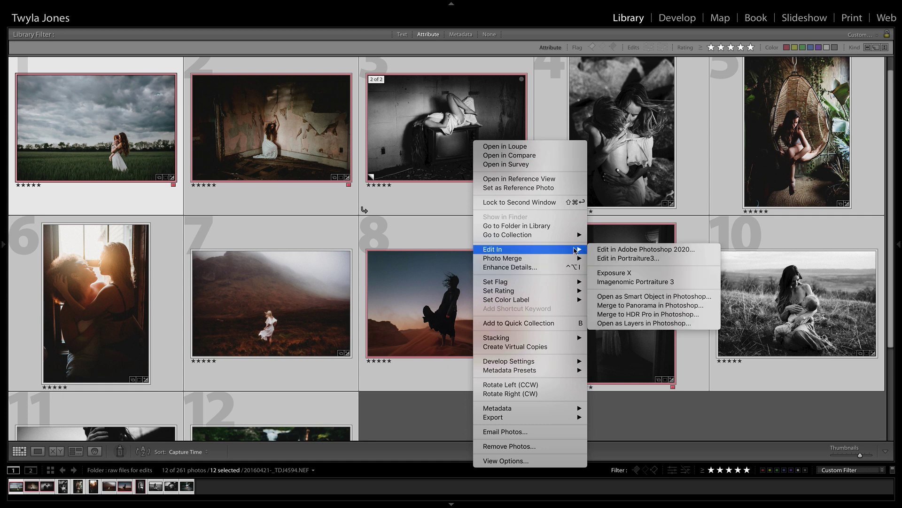
click(610, 273)
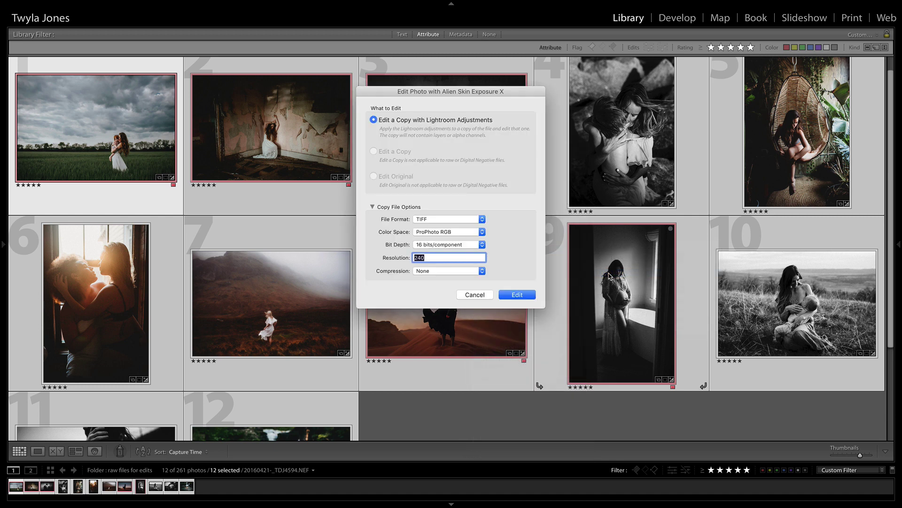
Send the photos to Exposure X as 300-resolution copies and collapse the Basic panel.
text(300)
click(517, 294)
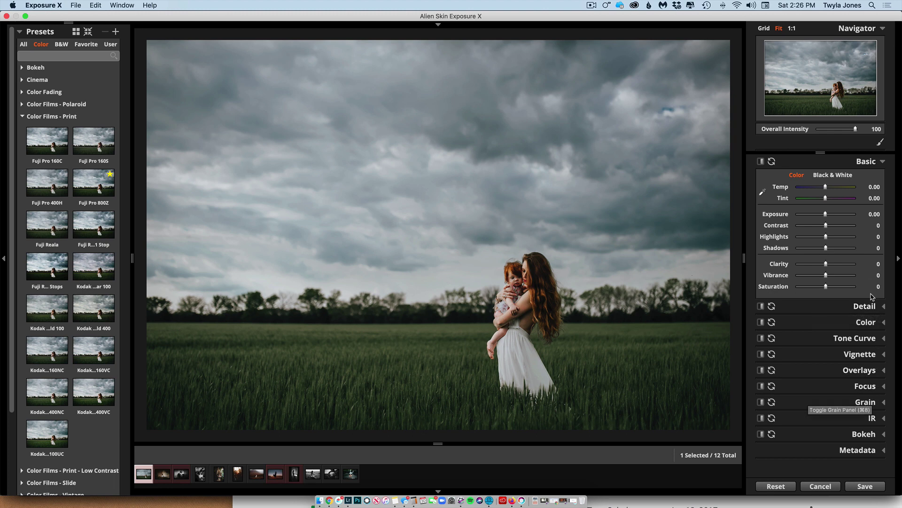
click(883, 162)
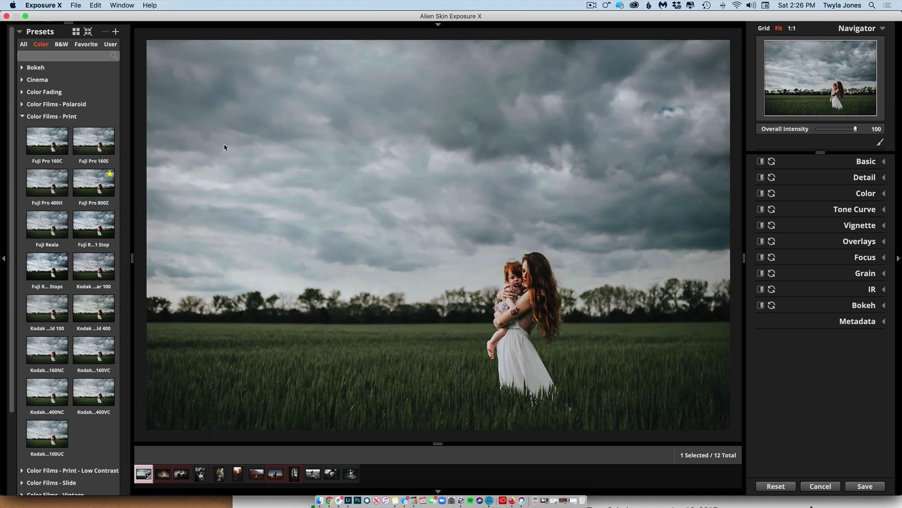
Try Fuji Pro 160S, apply the Fuji Pro 800Z film preset, and fade its intensity to 0.
click(100, 140)
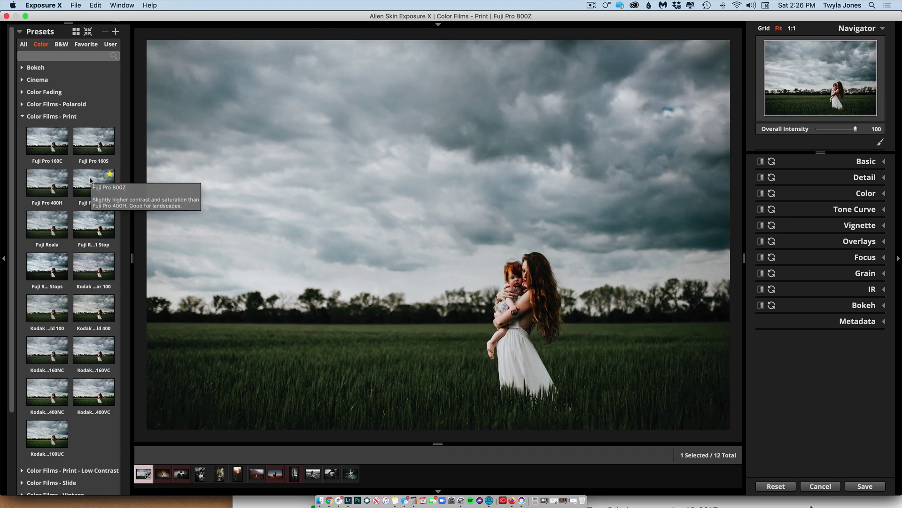
click(91, 180)
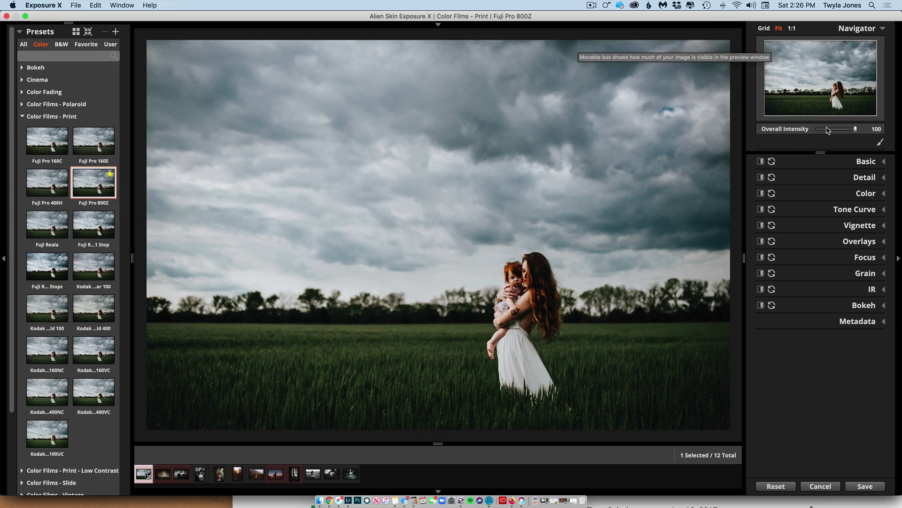
drag(856, 130, 815, 134)
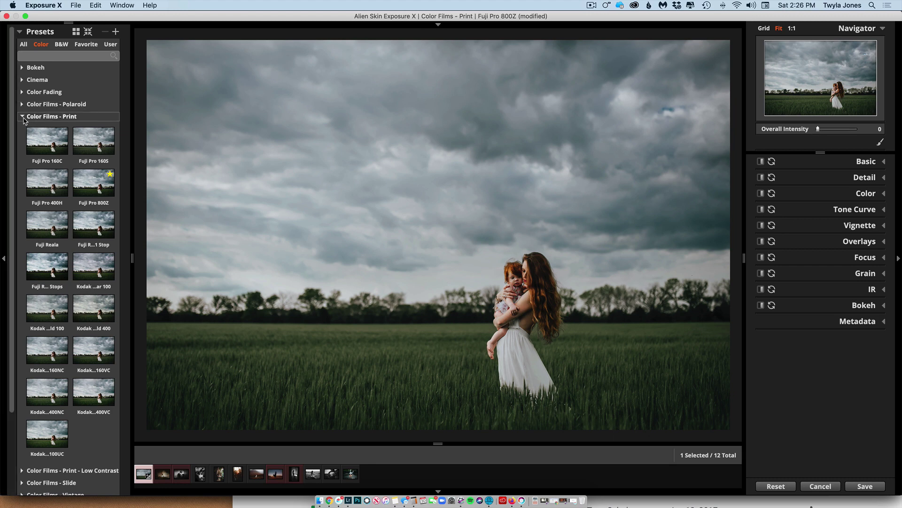
Add a Bokeh planar focus region and narrow its band down over the mother and child.
click(22, 117)
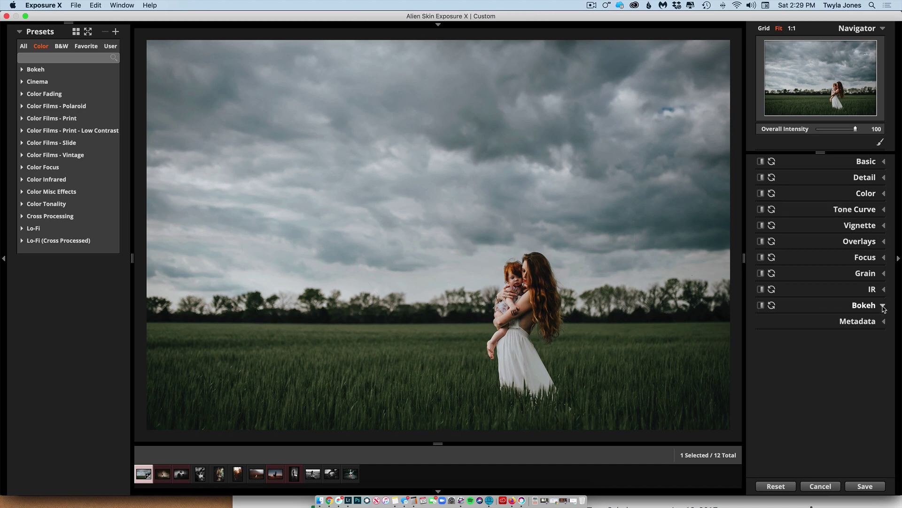
click(884, 306)
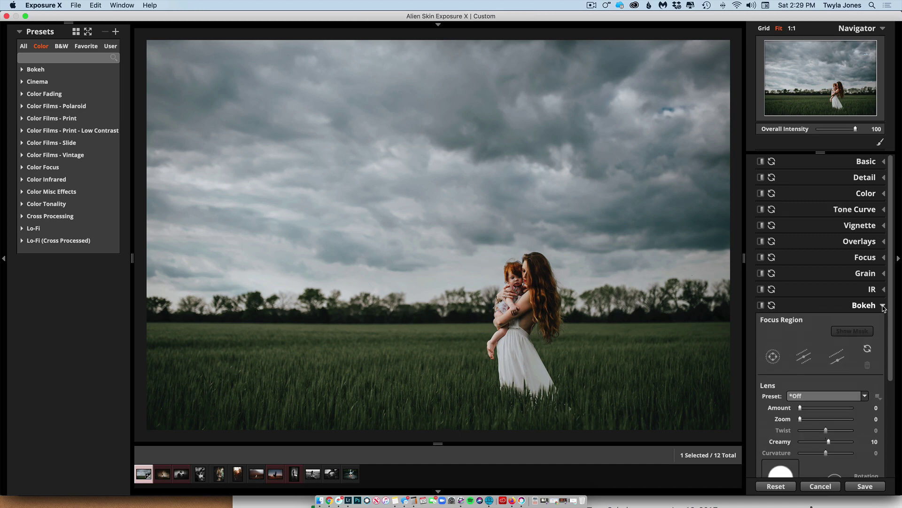
click(805, 359)
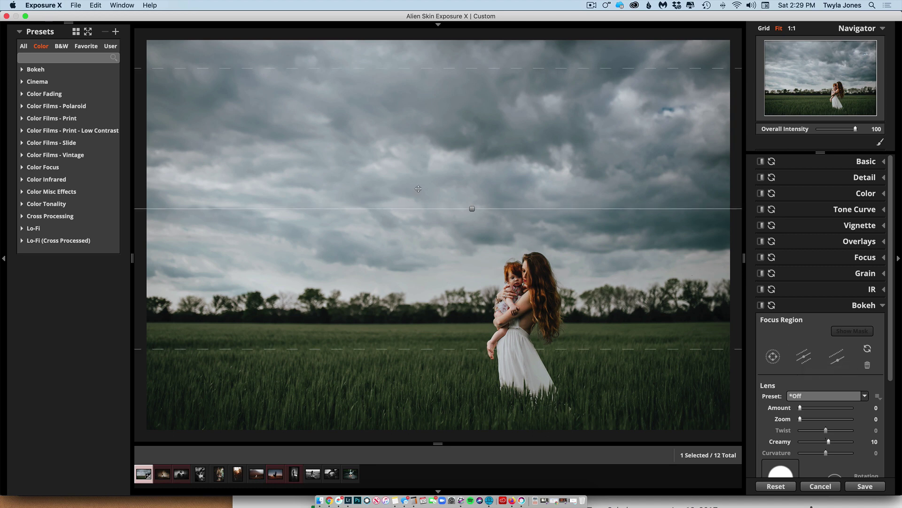
drag(472, 209, 479, 297)
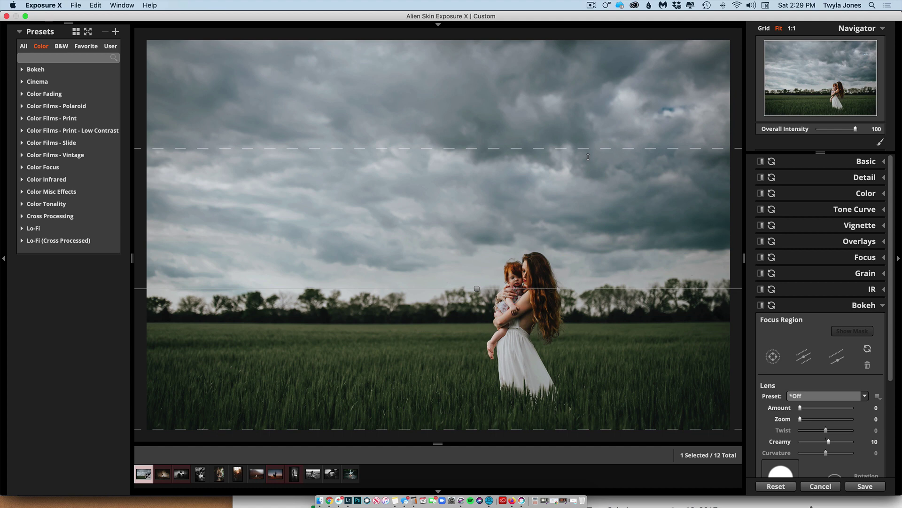
drag(588, 157, 588, 215)
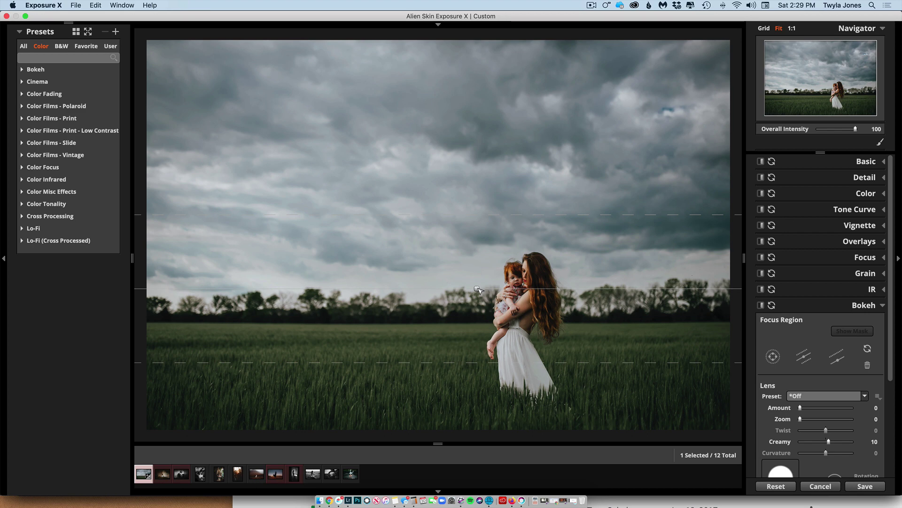
drag(477, 288, 477, 299)
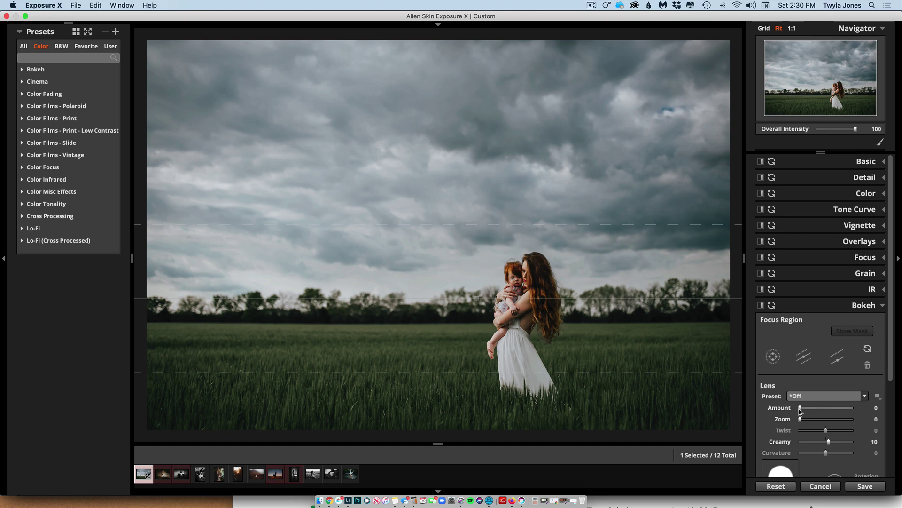
Raise the bokeh blur, widen and shift the focus band, then settle the Amount at 5.
drag(801, 411, 809, 411)
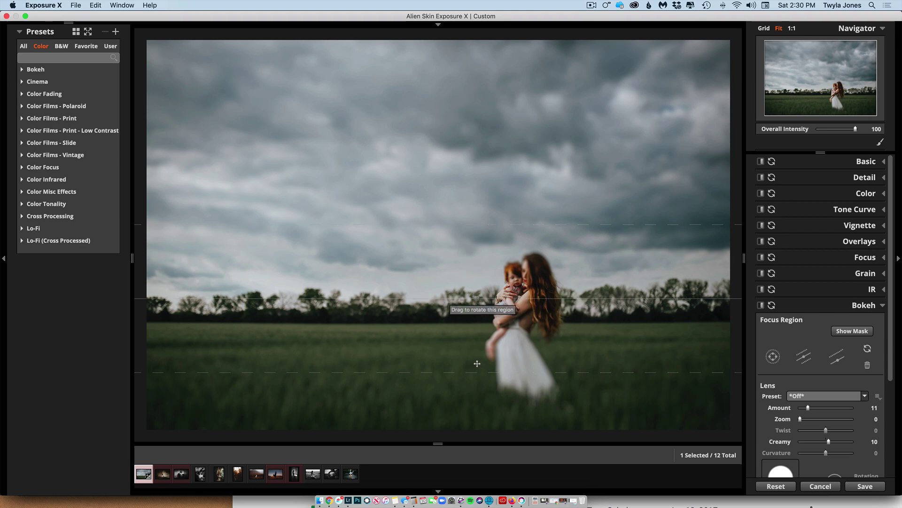
drag(478, 373, 479, 423)
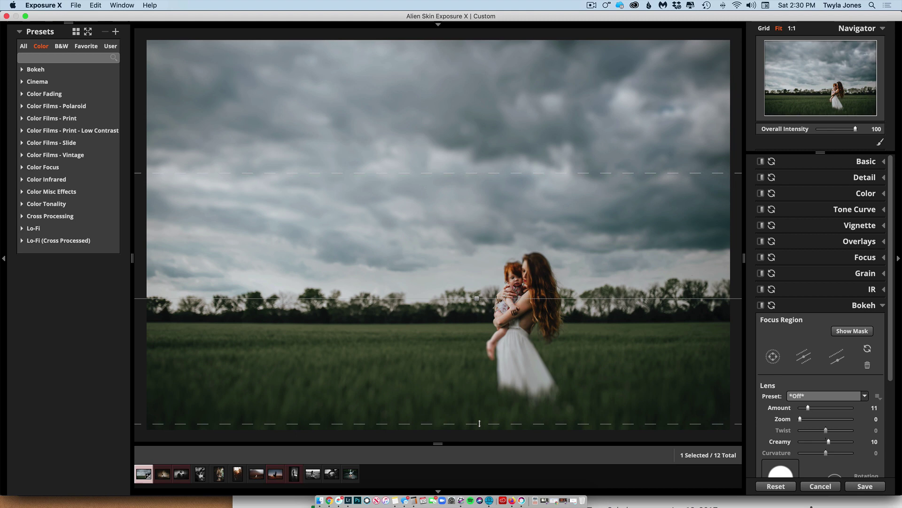
drag(477, 298, 478, 280)
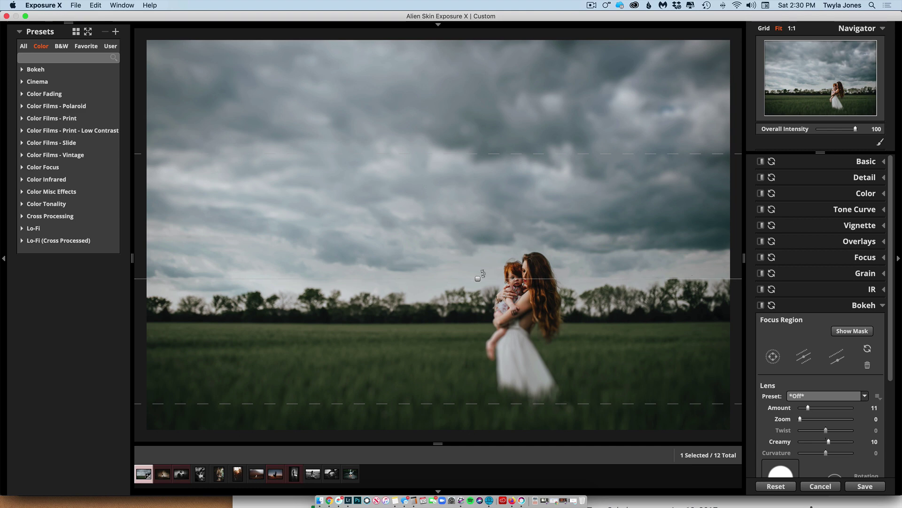
scroll(430, 287, up, 1)
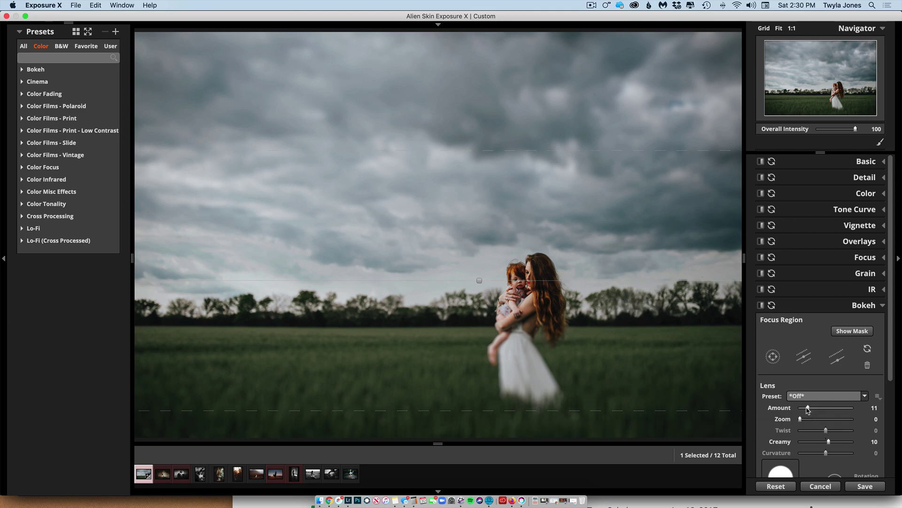
drag(807, 409, 805, 412)
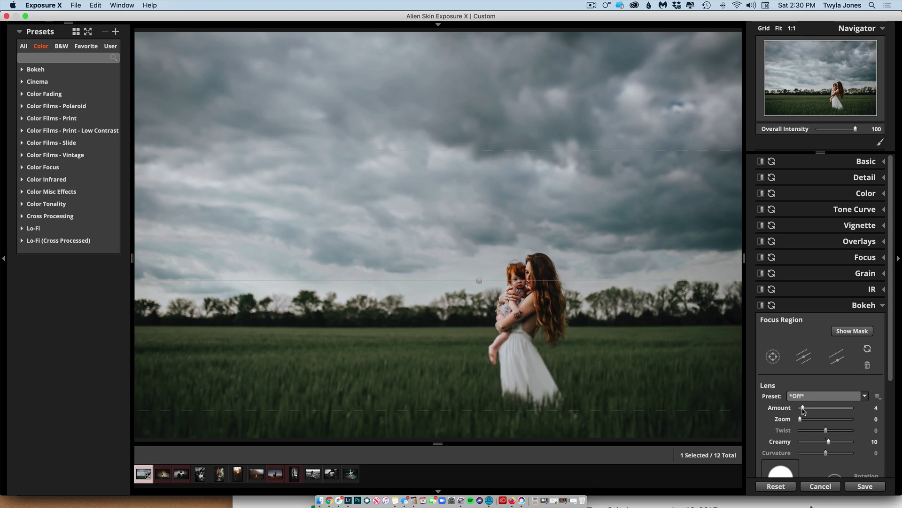
drag(803, 410, 804, 411)
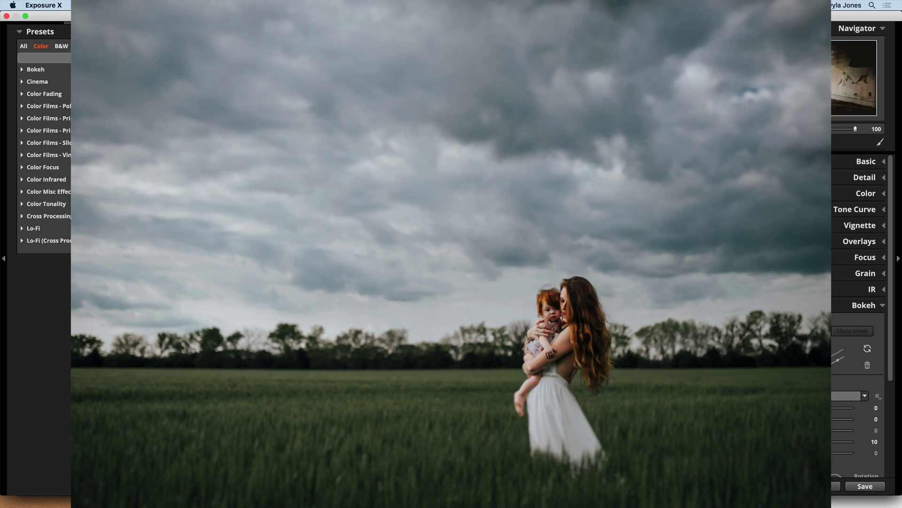
Open the next photo and switch its focus region from circular to planar.
click(161, 471)
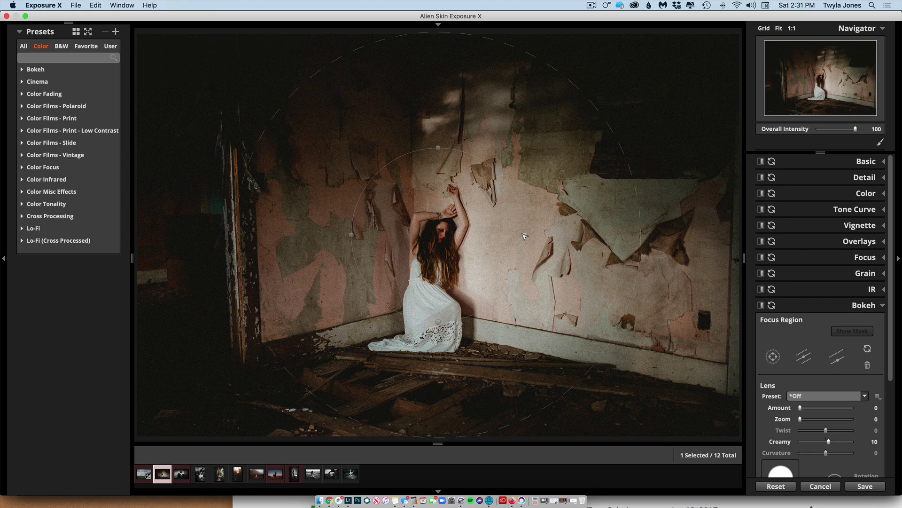
click(804, 357)
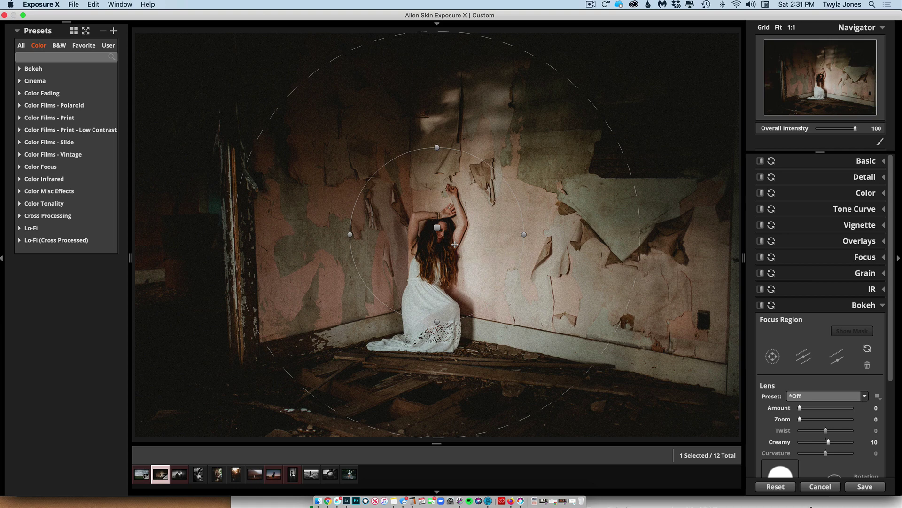
key(p)
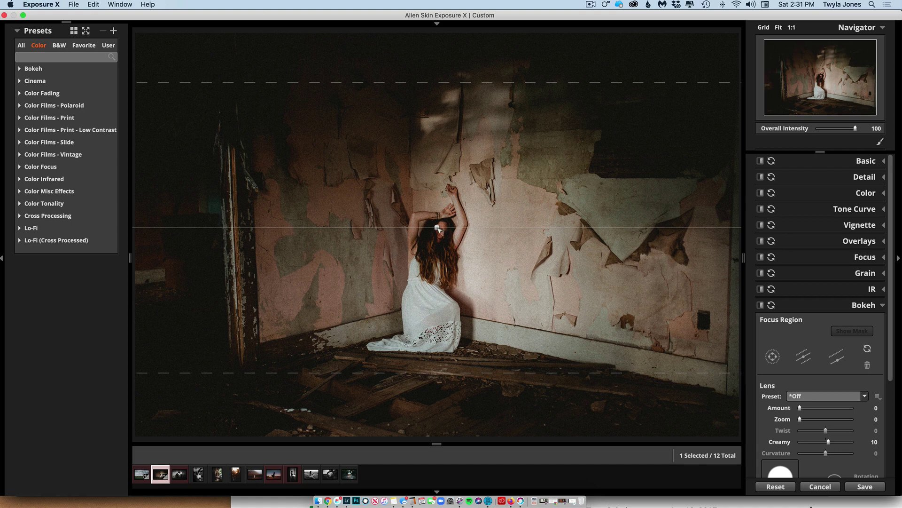
Tilt the focus band to a steep diagonal over the woman, narrow it, and blur at amount 8.
drag(438, 229, 439, 236)
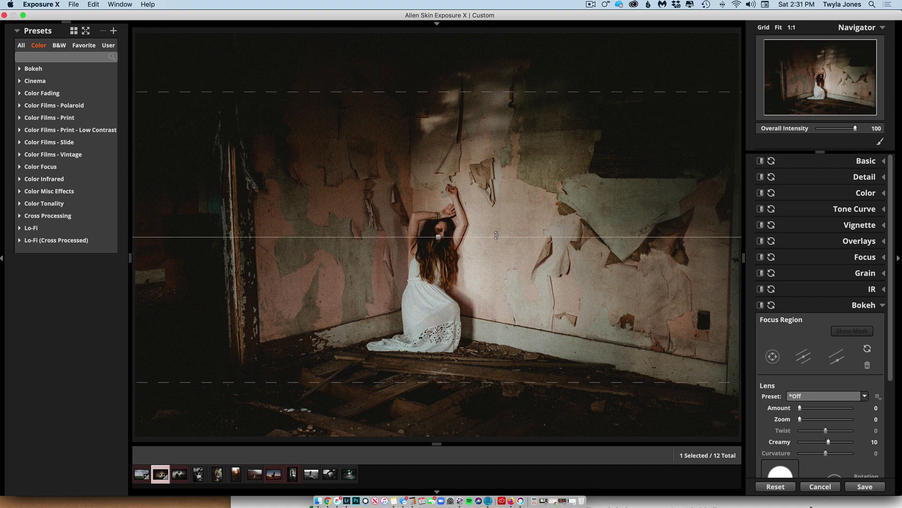
drag(496, 235, 480, 277)
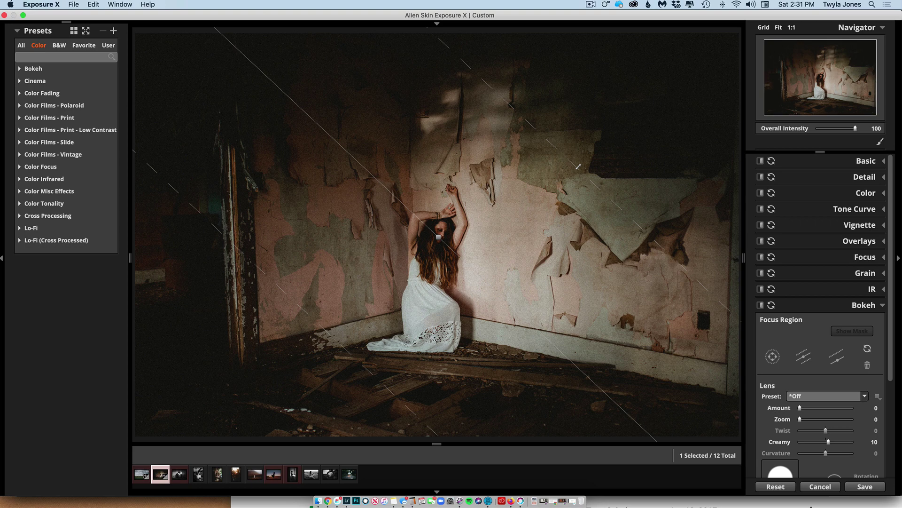
drag(578, 166, 545, 192)
drag(804, 409, 805, 409)
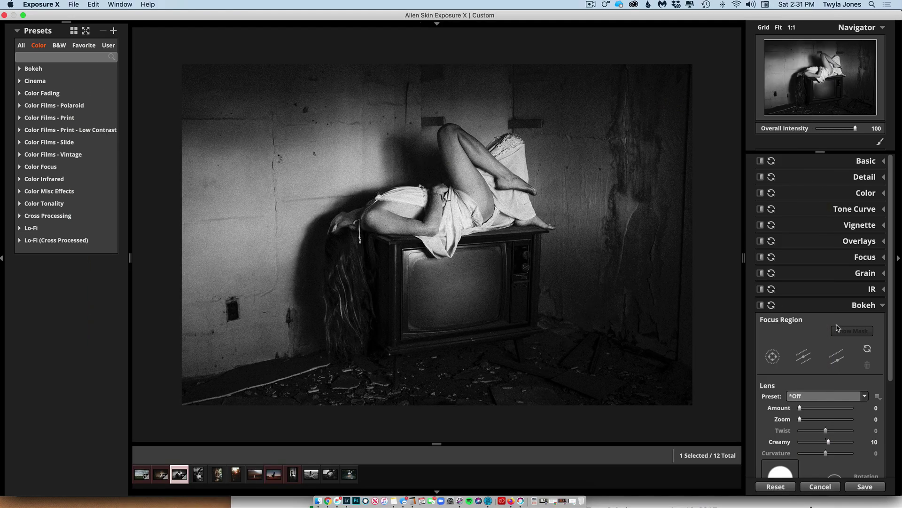
Place a planar focus band across the woman on the television and set the blur amount to 10.
click(803, 358)
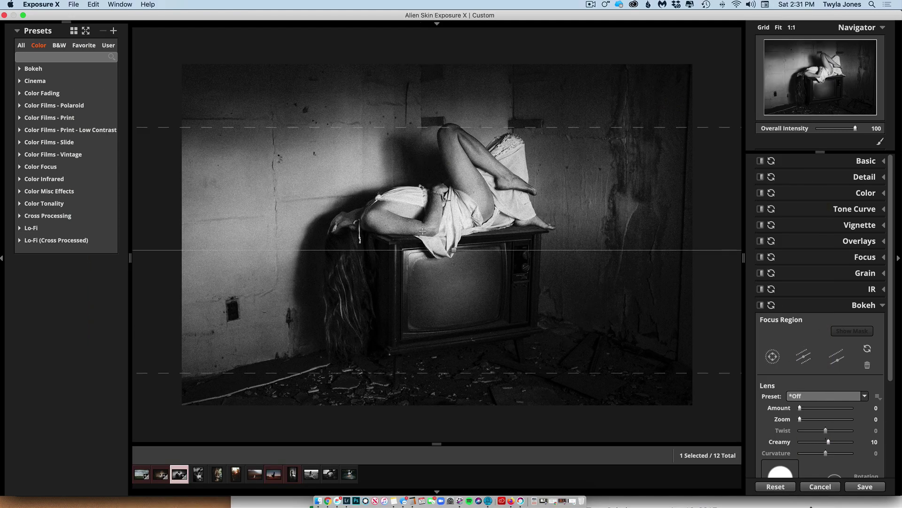
drag(454, 249, 454, 211)
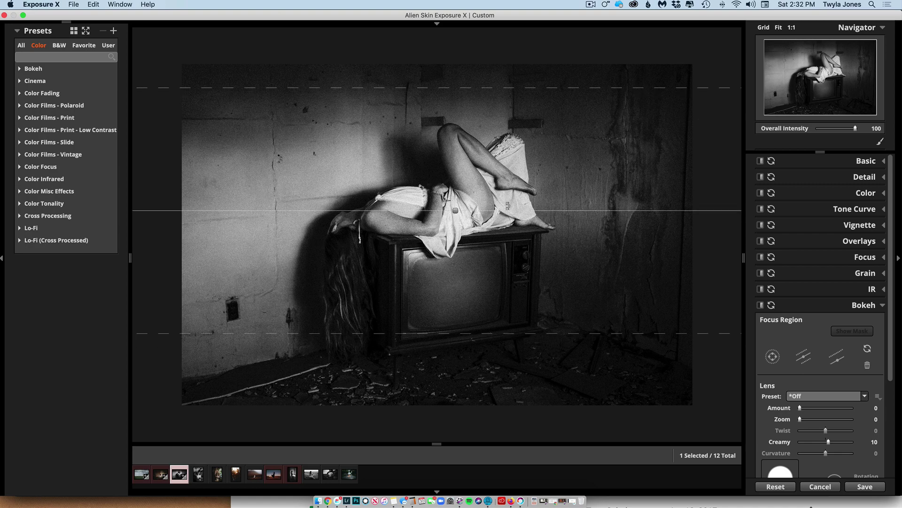
drag(489, 332, 485, 303)
drag(800, 408, 806, 410)
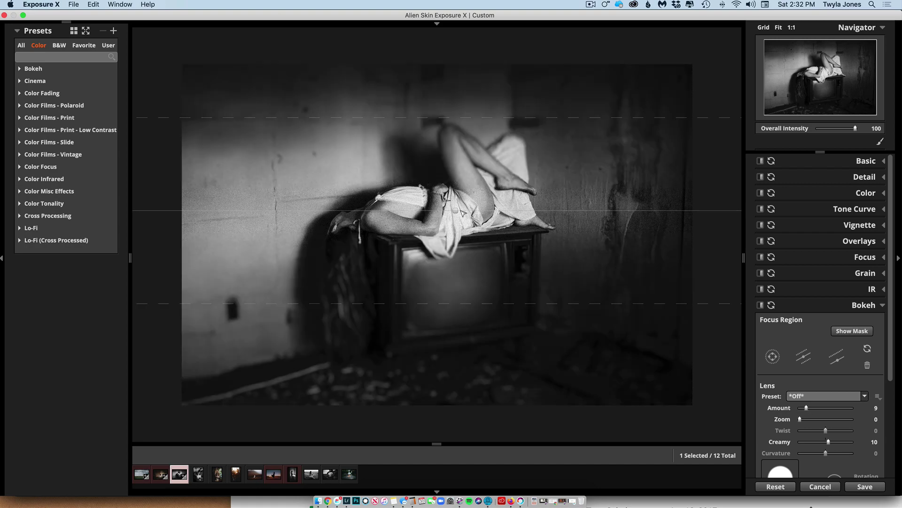
drag(455, 211, 456, 204)
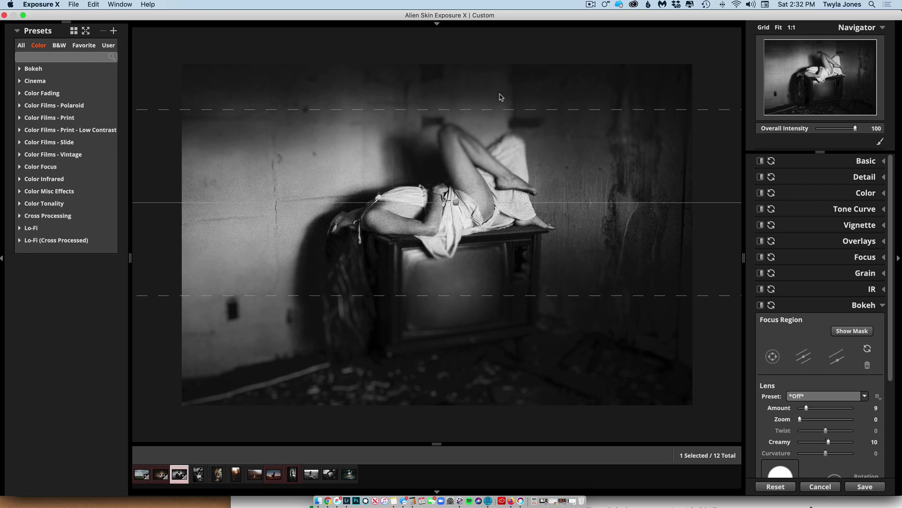
drag(491, 105, 496, 89)
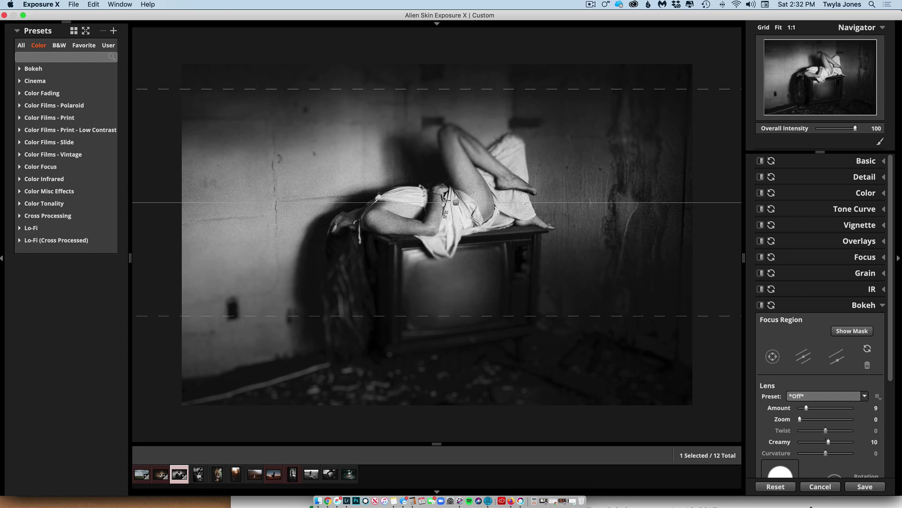
drag(458, 208, 458, 206)
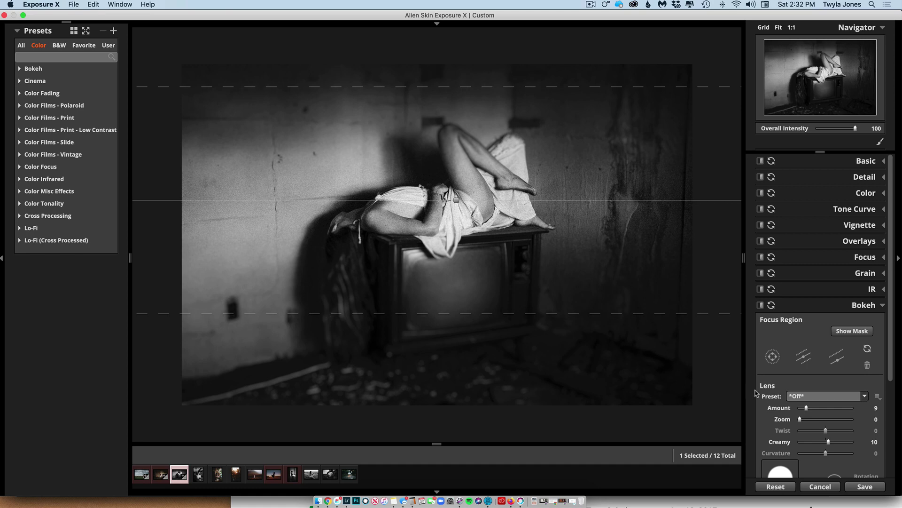
drag(806, 408, 806, 410)
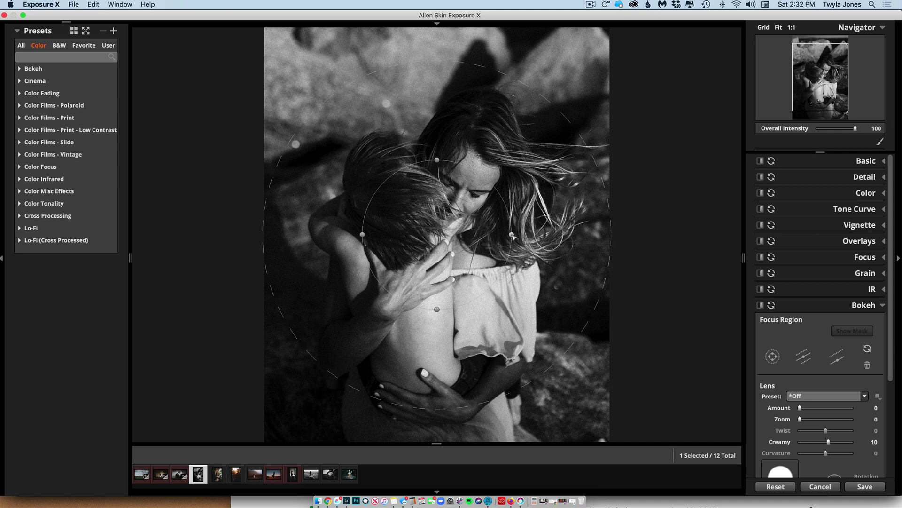
Tilt a planar focus band diagonally onto the hugging couple and blur outside it at amount 9.
click(803, 356)
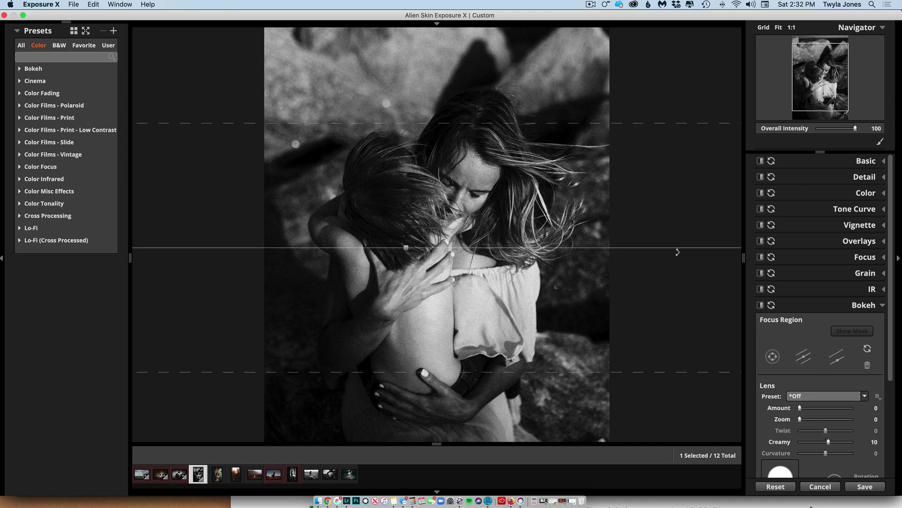
drag(676, 249, 569, 480)
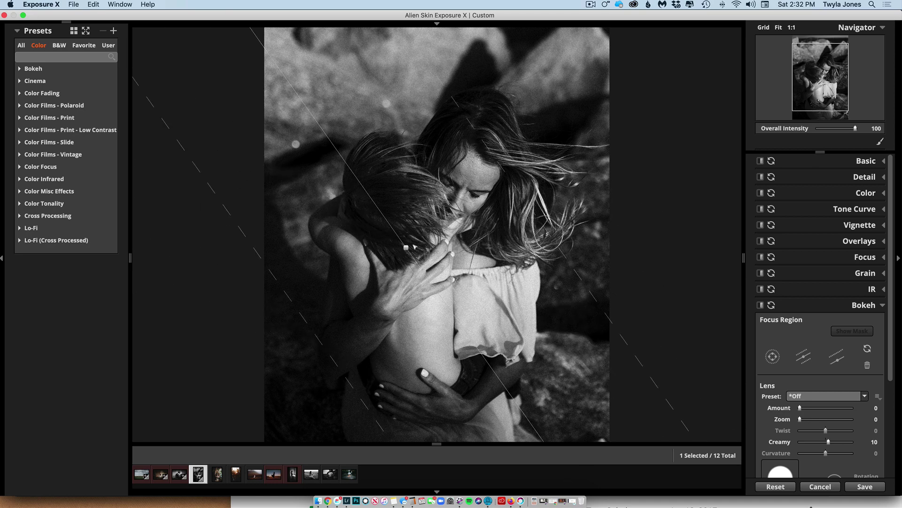
drag(414, 245, 464, 216)
click(807, 408)
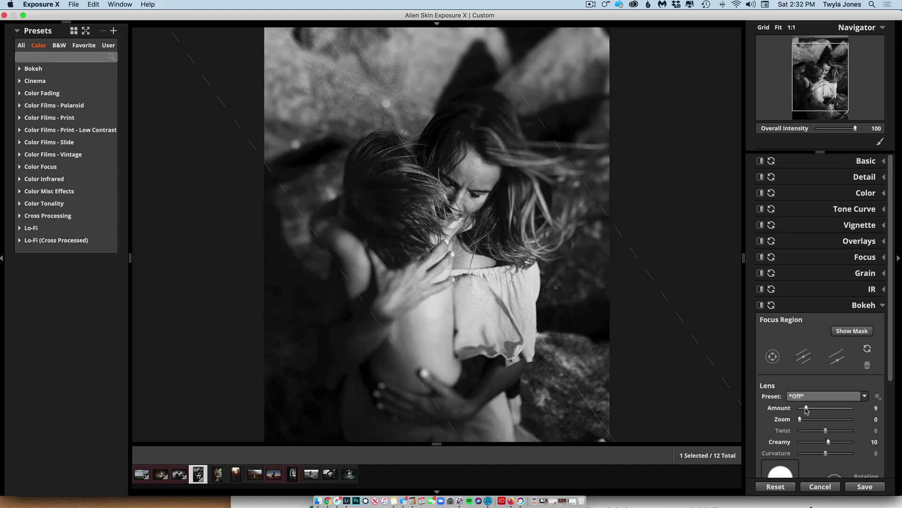
Open the hanging-chair photo and check it at 1:1 before fitting it back.
click(225, 476)
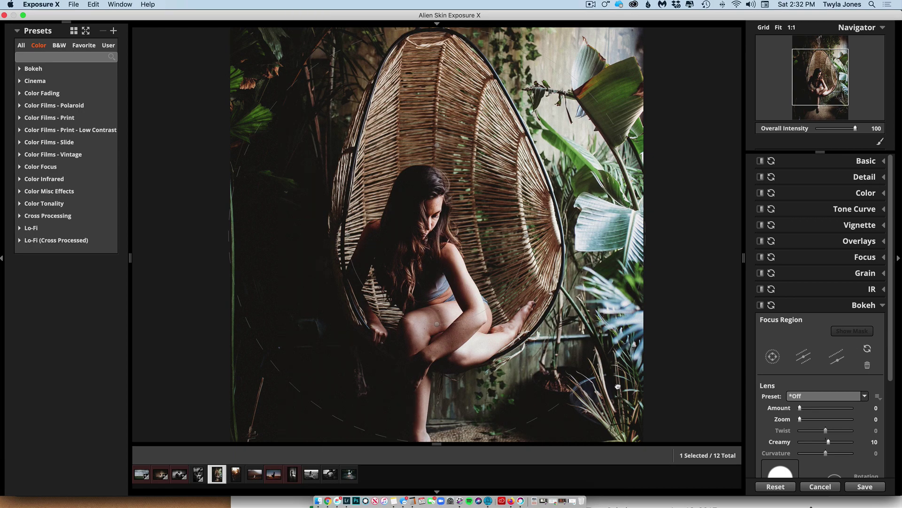
click(618, 386)
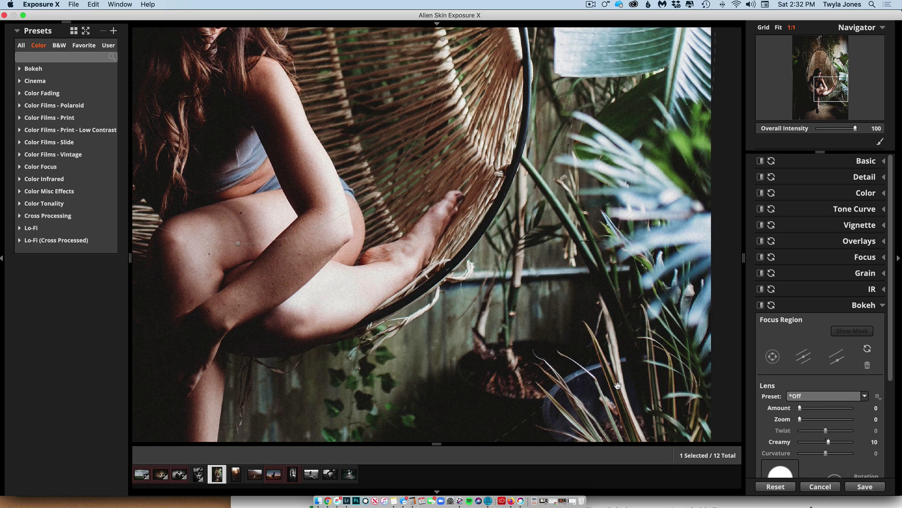
click(619, 388)
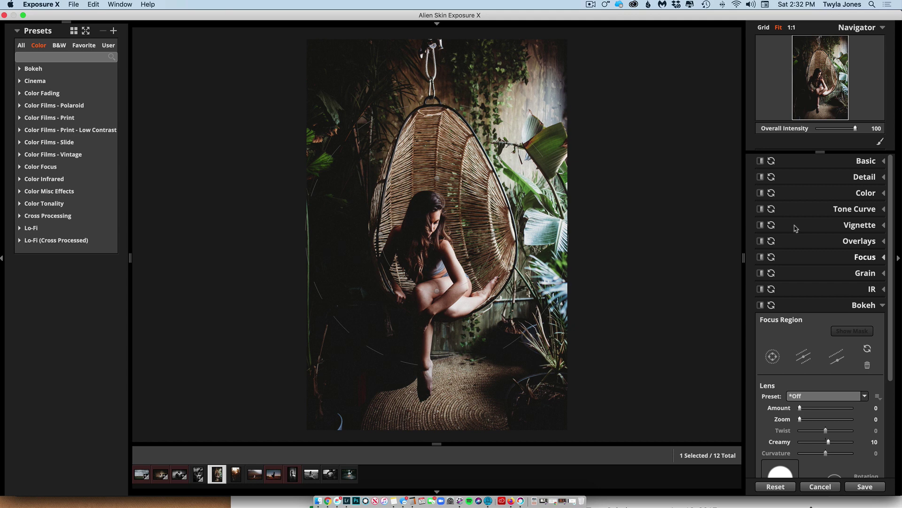
Rotate a planar focus band vertical, move it onto the woman, and blur at amount 11.
click(805, 357)
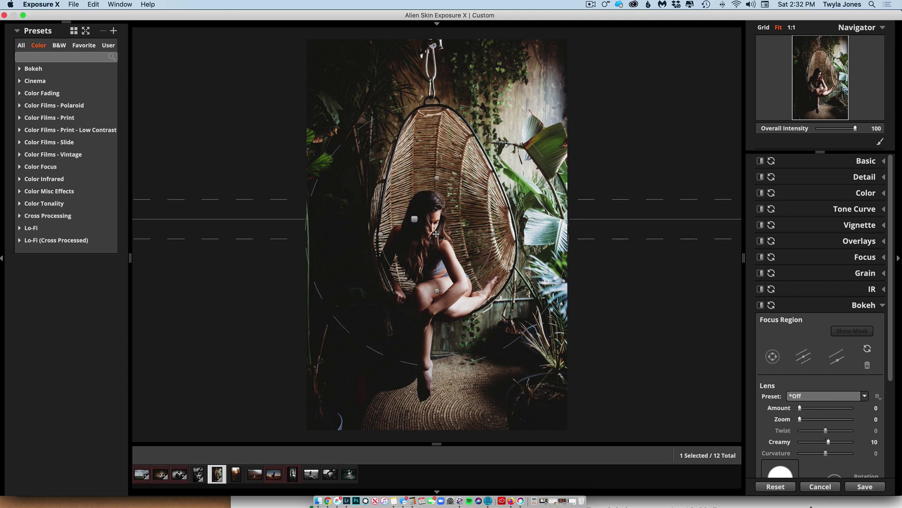
drag(457, 221, 416, 287)
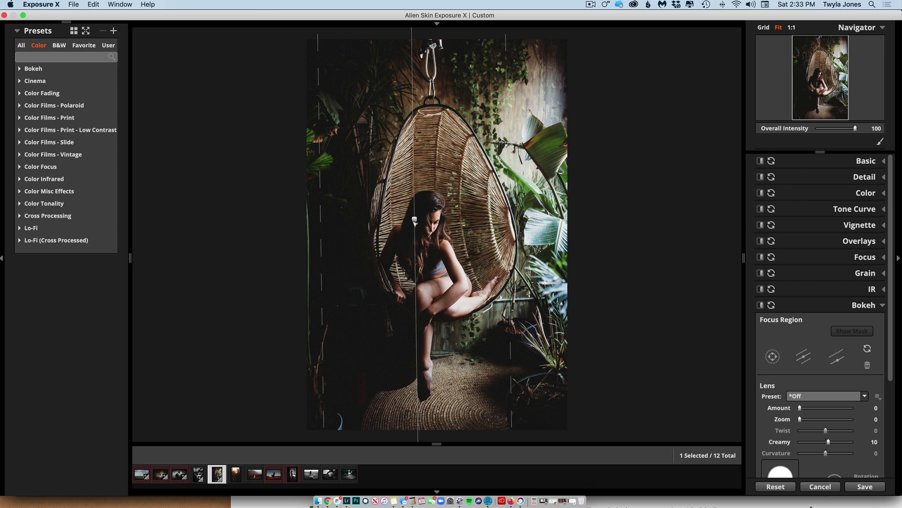
drag(415, 219, 433, 224)
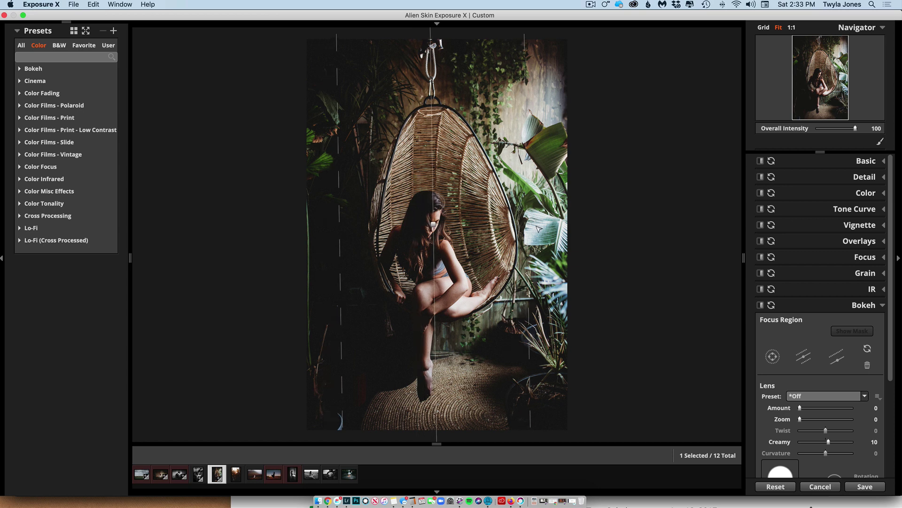
click(807, 408)
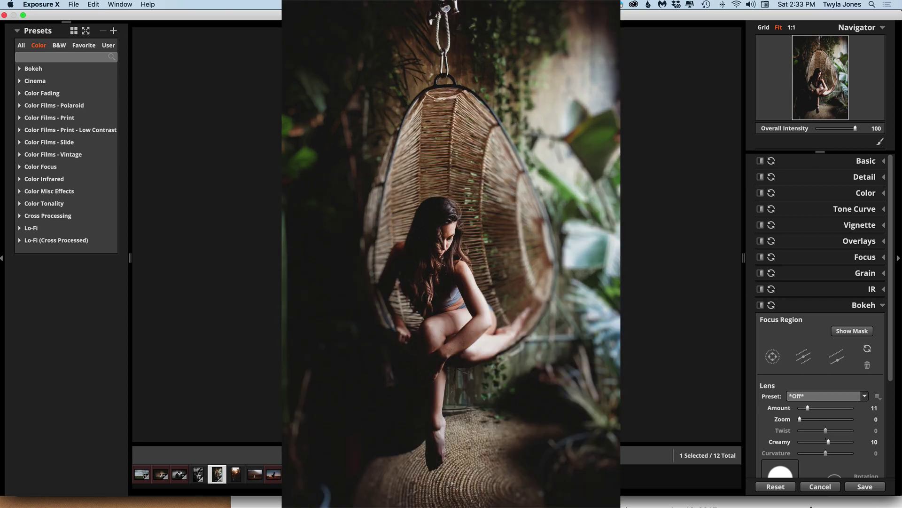
Blur the window-light couple outside a near-vertical planar band at amount 10, then open the hillside photo.
click(242, 470)
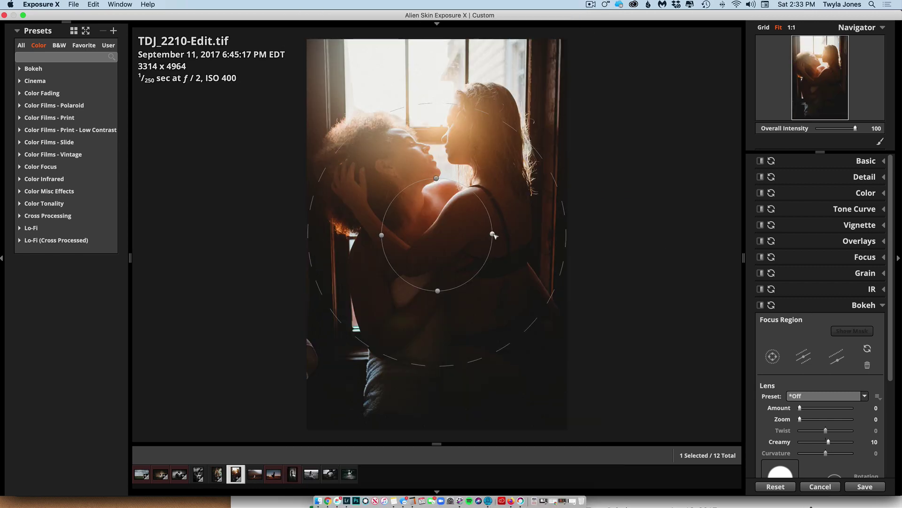
click(805, 356)
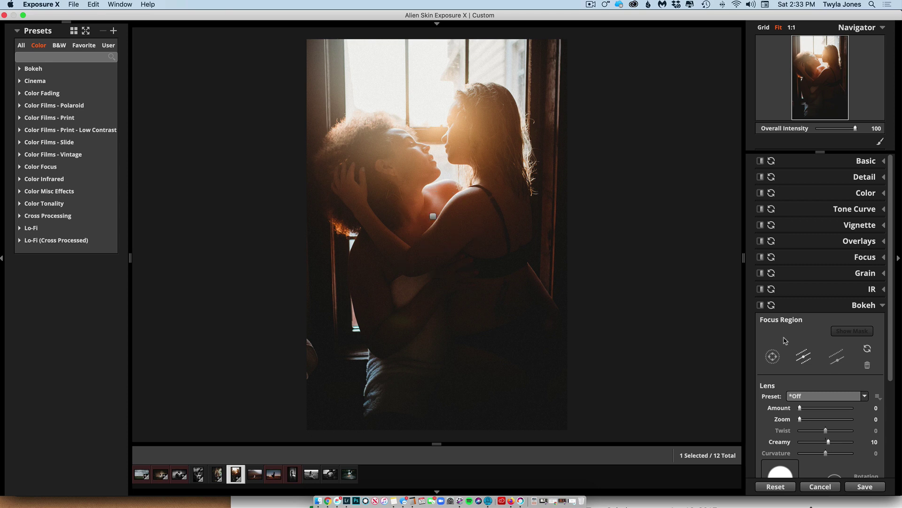
drag(525, 210, 458, 318)
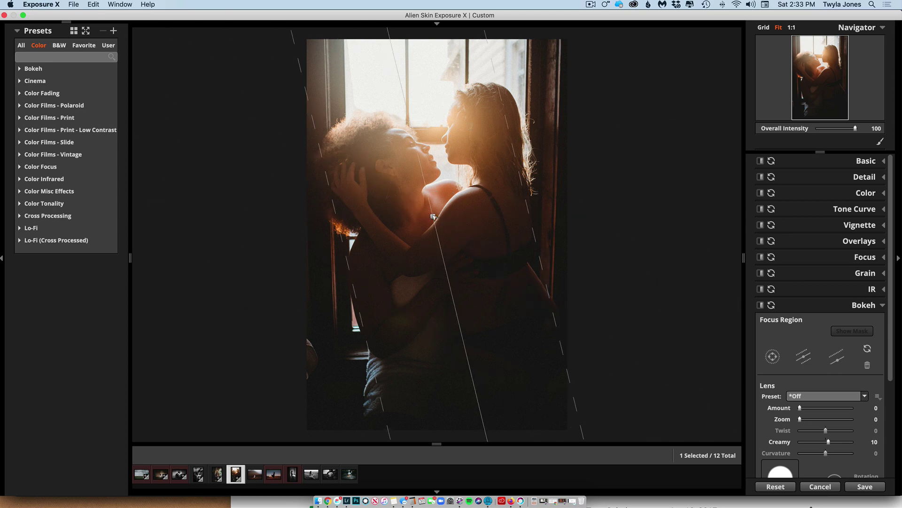
drag(434, 216, 443, 214)
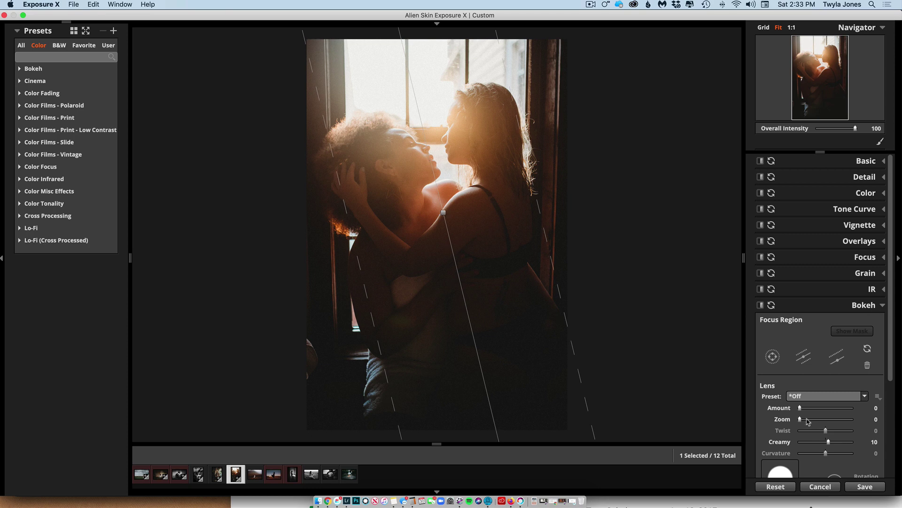
drag(800, 408, 806, 409)
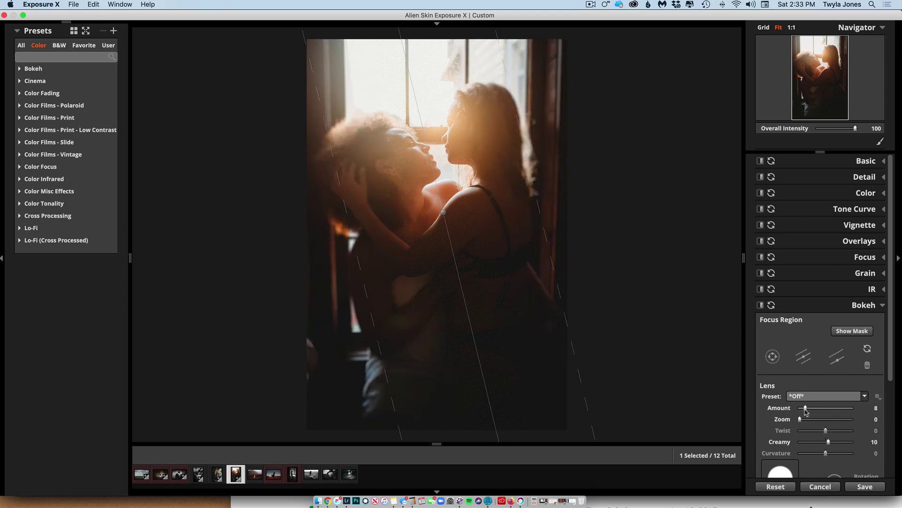
drag(805, 411, 807, 411)
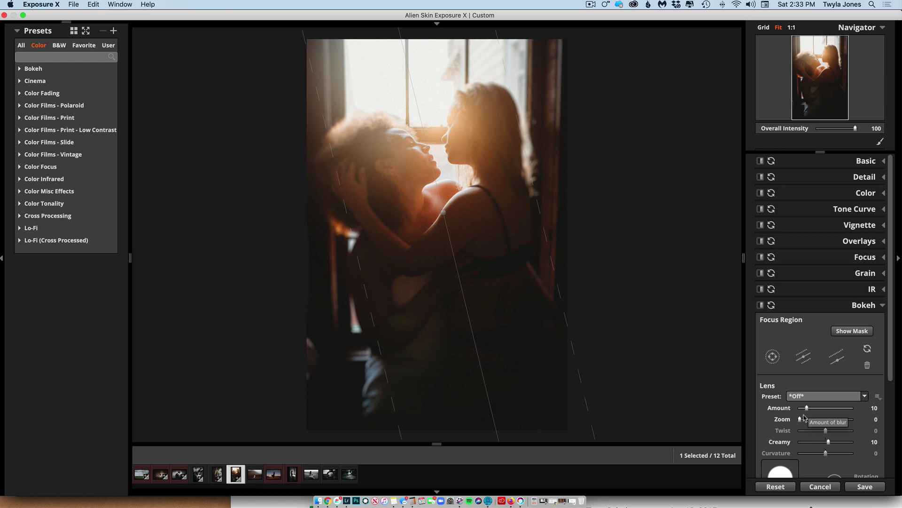
click(259, 471)
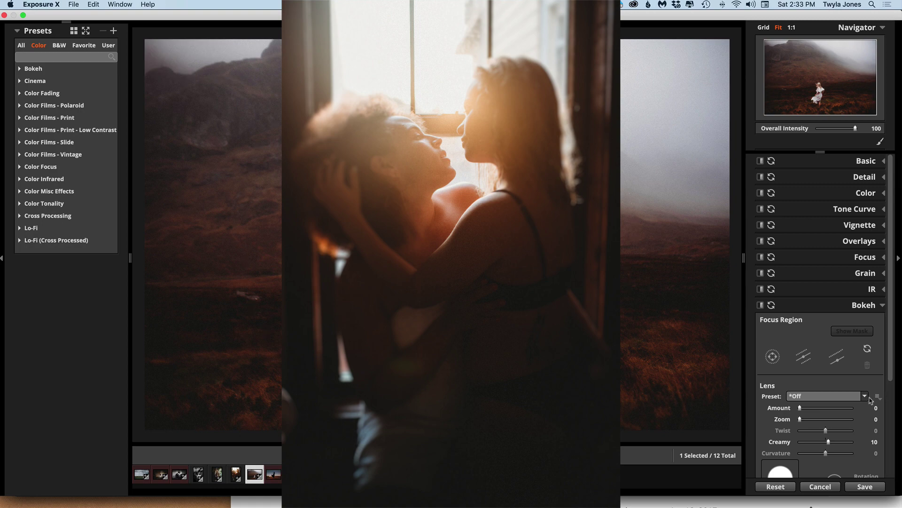
Blur the foggy hillside photo outside a narrowed planar band over the woman, then advance to the next photo.
click(803, 356)
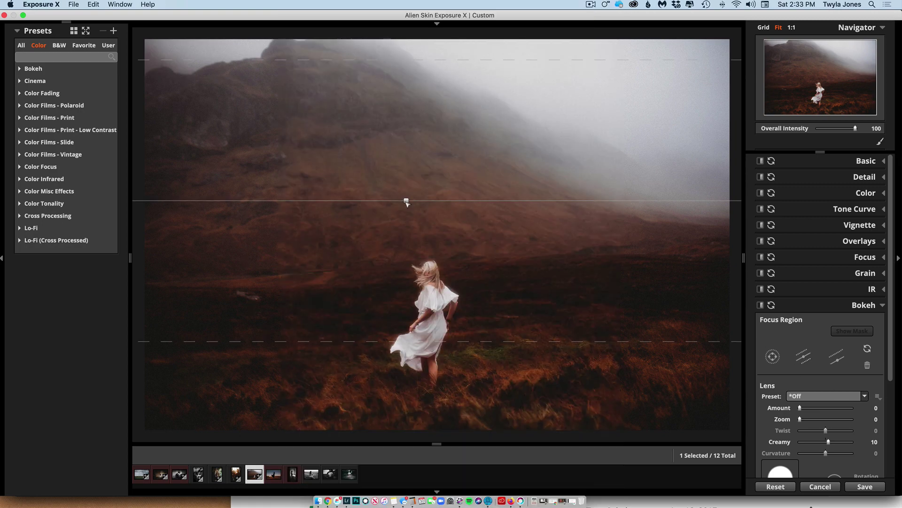
drag(407, 201, 415, 291)
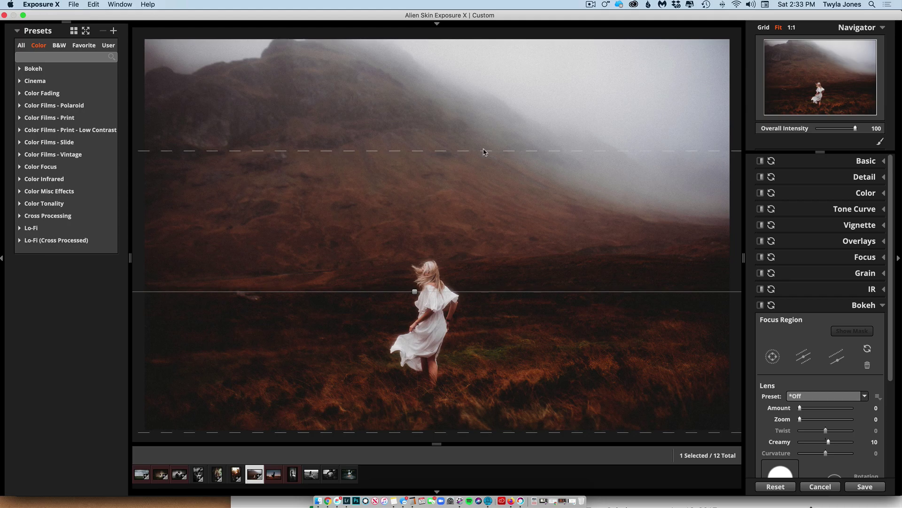
drag(484, 152, 487, 208)
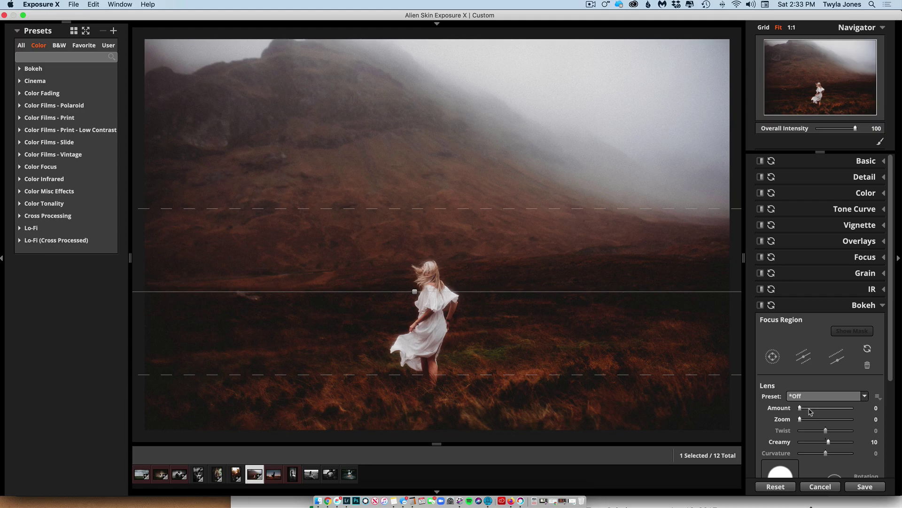
drag(800, 408, 806, 409)
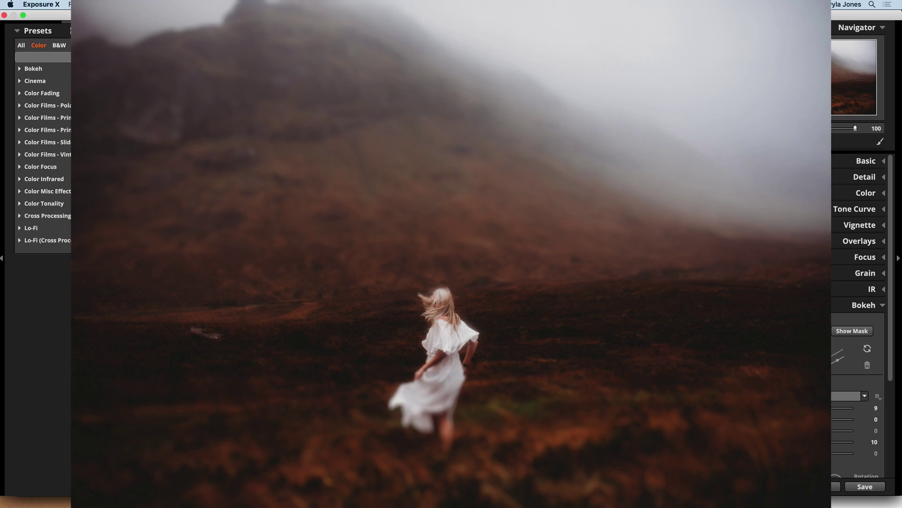
key(Right)
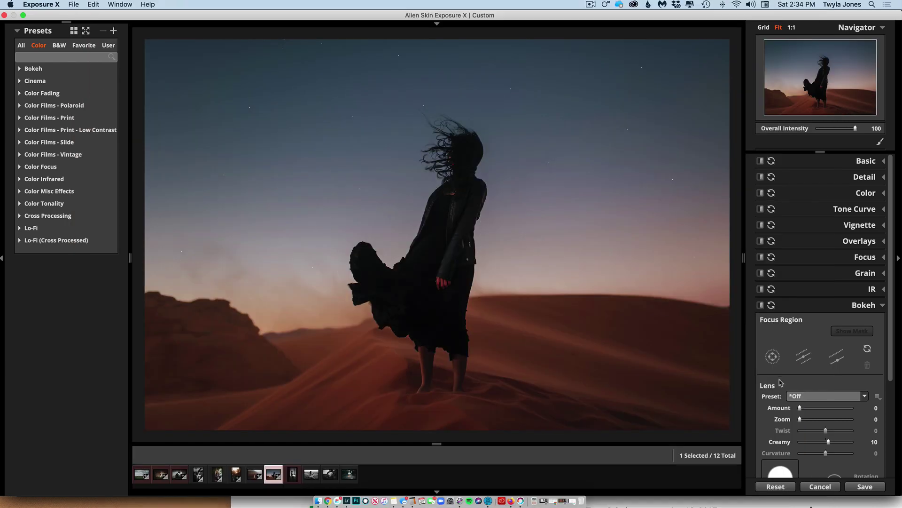
Add a planar focus band raised to the woman's upper body and set bokeh blur amount to 7.
click(804, 358)
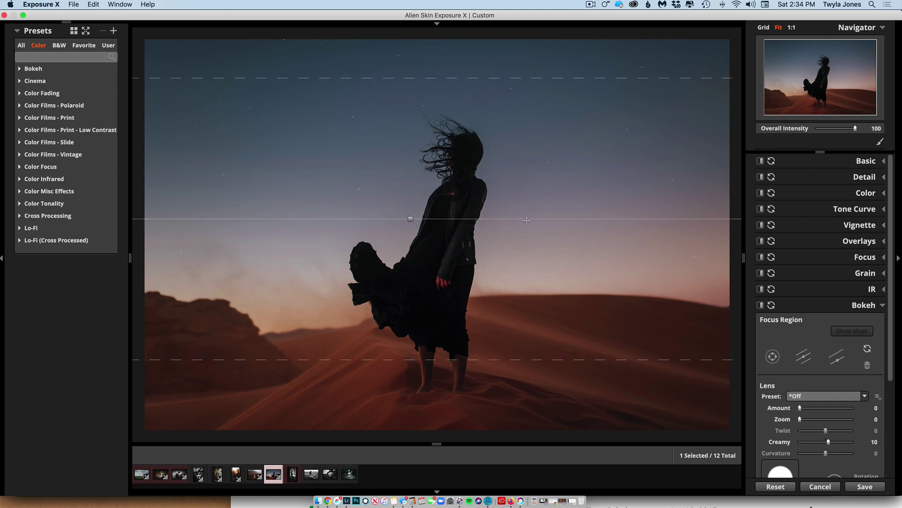
drag(412, 219, 412, 193)
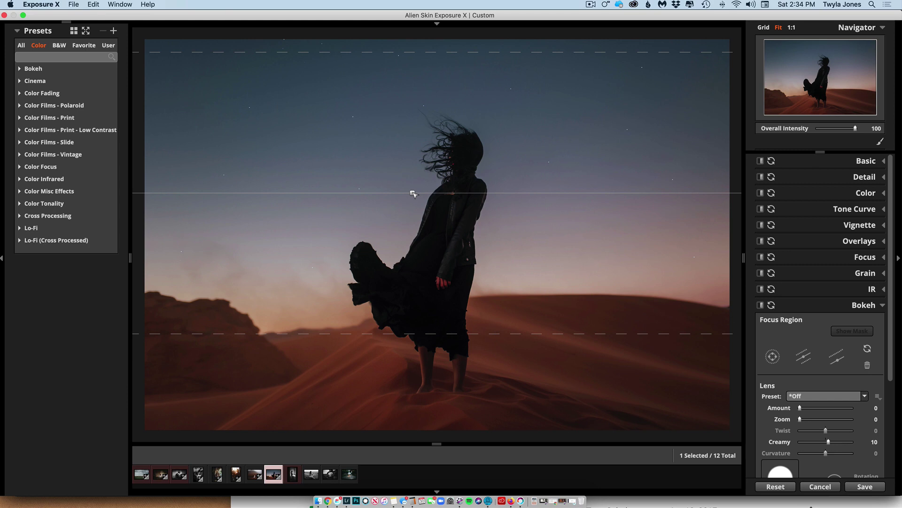
click(806, 408)
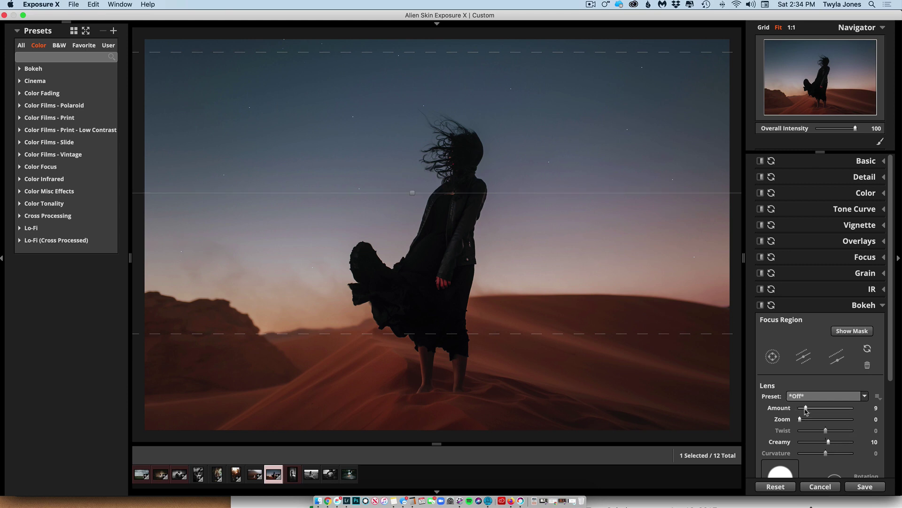
drag(805, 409, 805, 410)
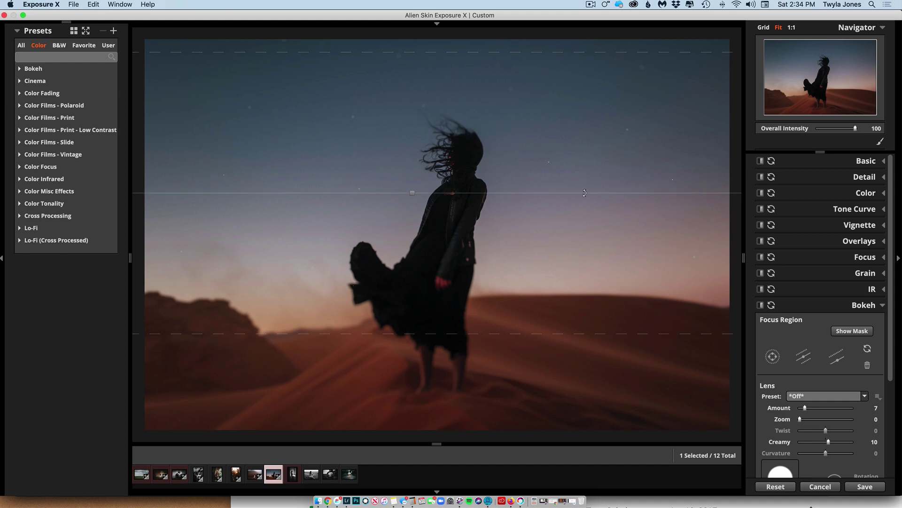
drag(585, 193, 552, 289)
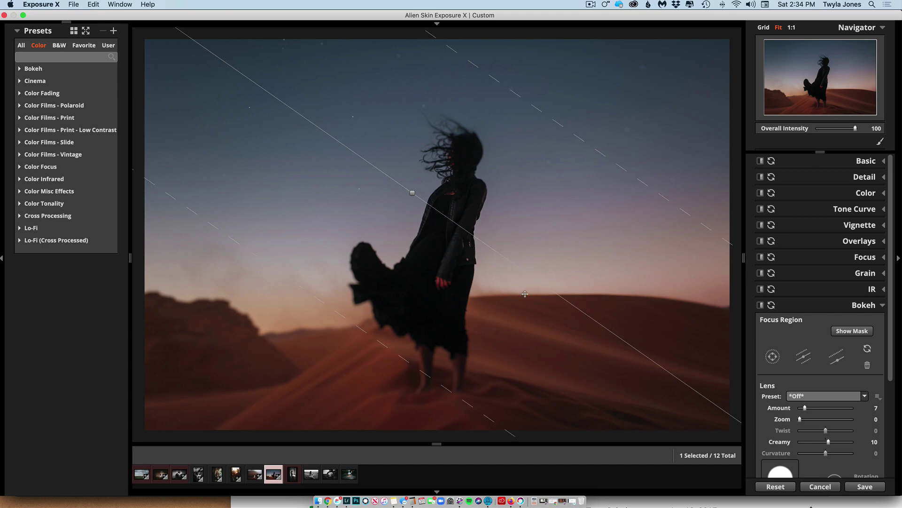
drag(538, 284, 596, 194)
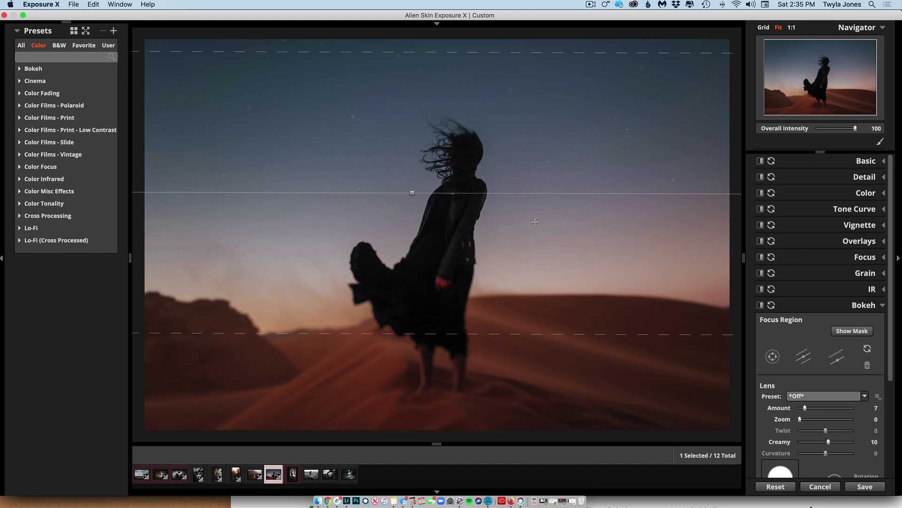
On the pregnancy portrait, replace the circular focus region with a steep diagonal planar band over the woman.
click(297, 476)
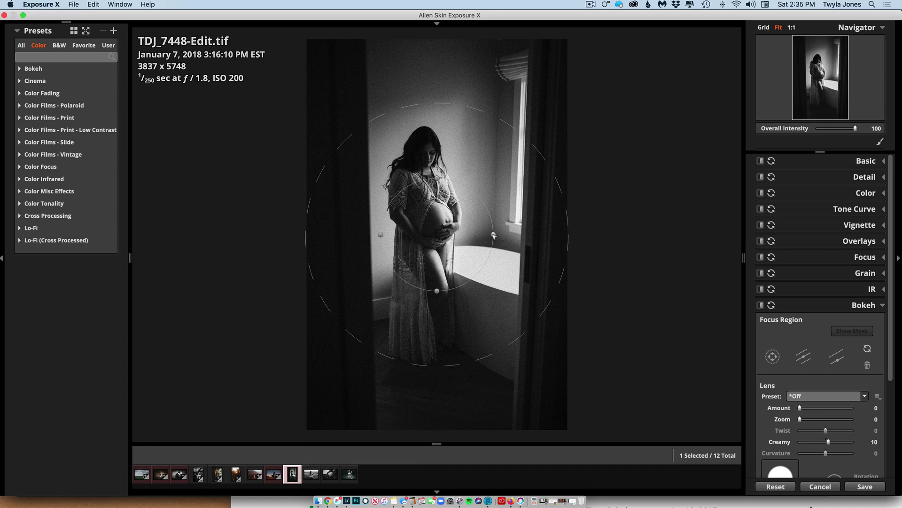
key(Delete)
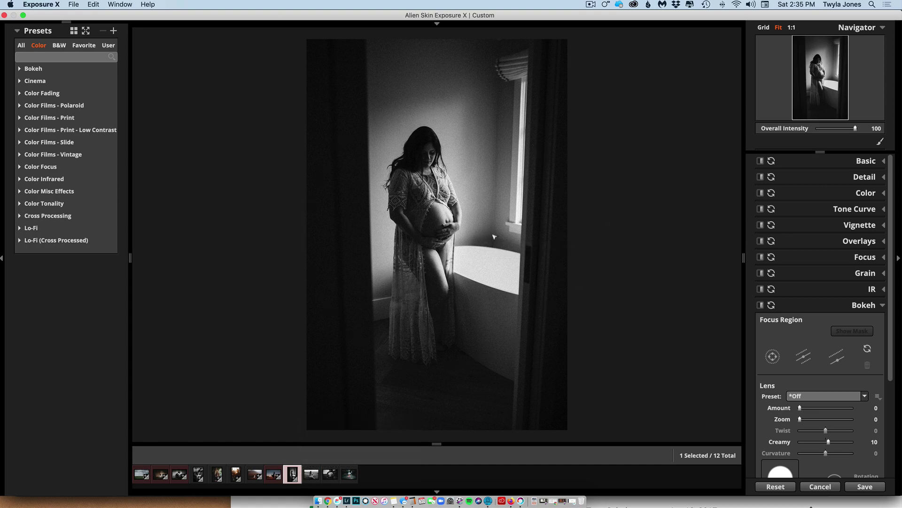
click(804, 357)
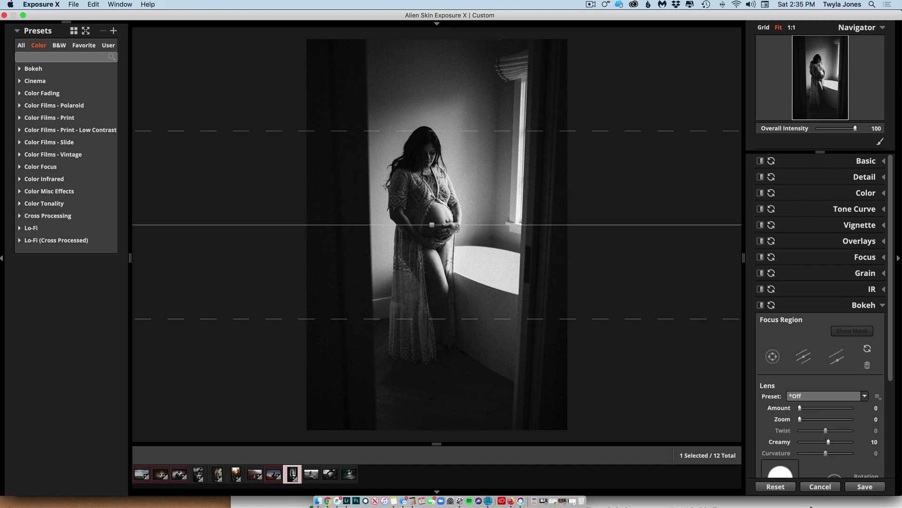
drag(461, 226, 454, 256)
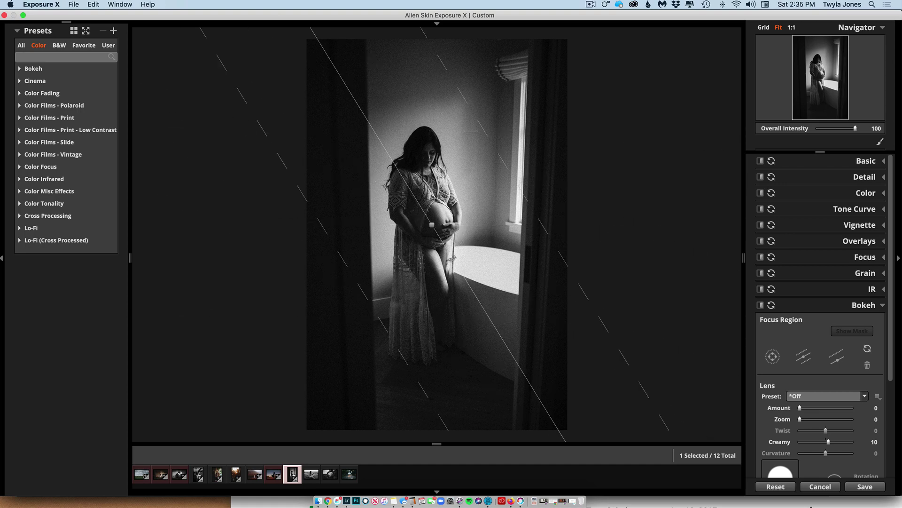
scroll(432, 225, down, 1)
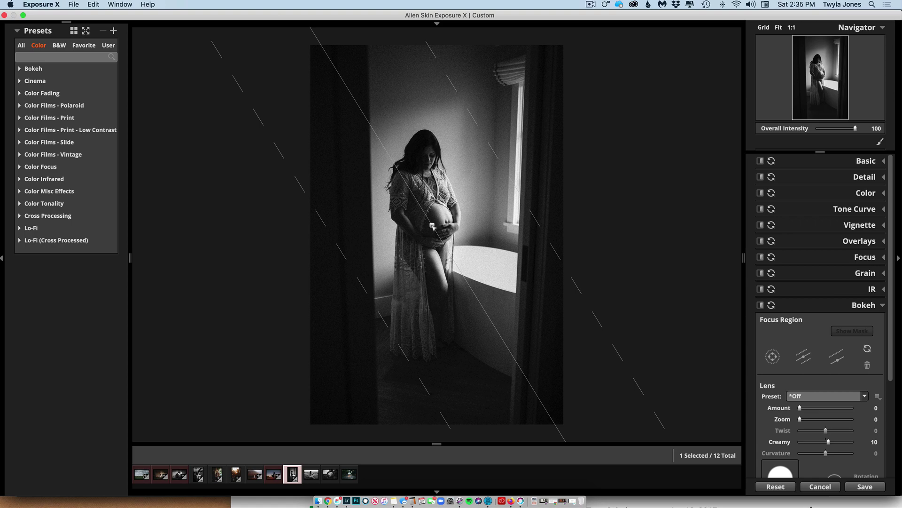
drag(432, 225, 447, 219)
Blur outside the band at bokeh amount 9, then open the field nursing photo.
click(804, 409)
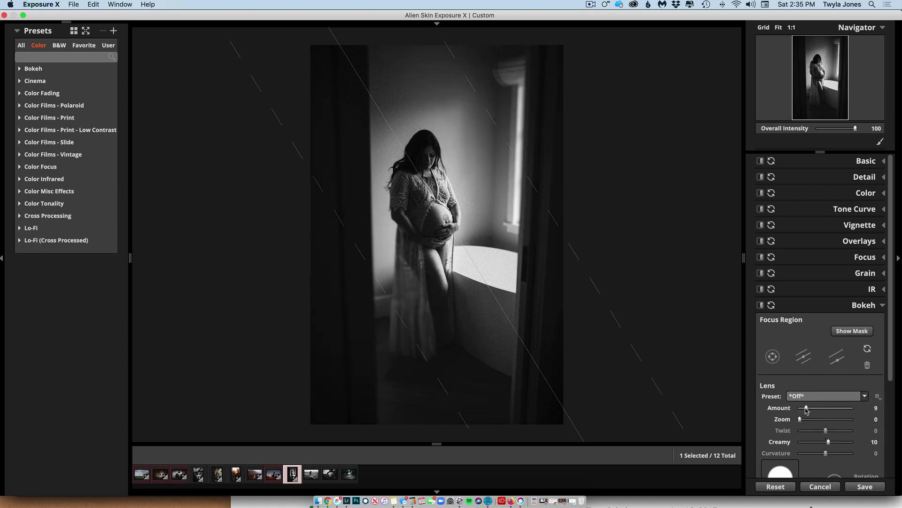
drag(805, 409, 807, 408)
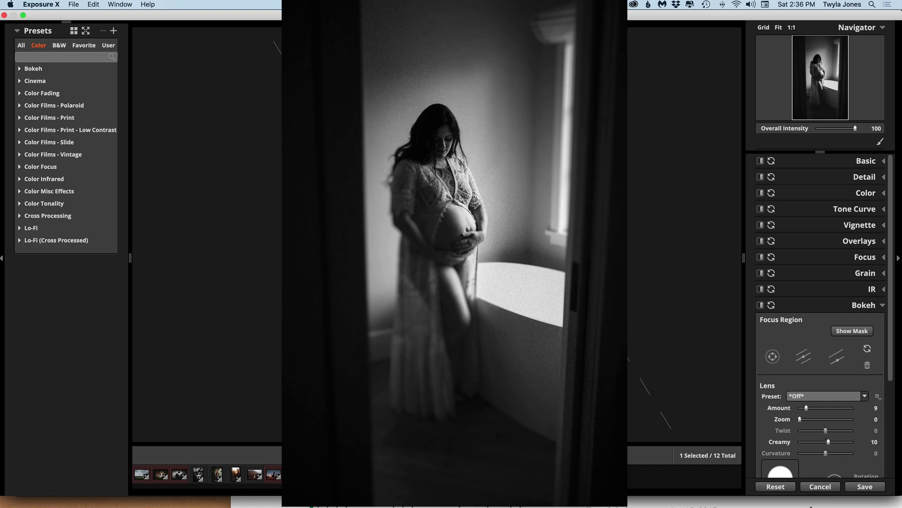
click(315, 468)
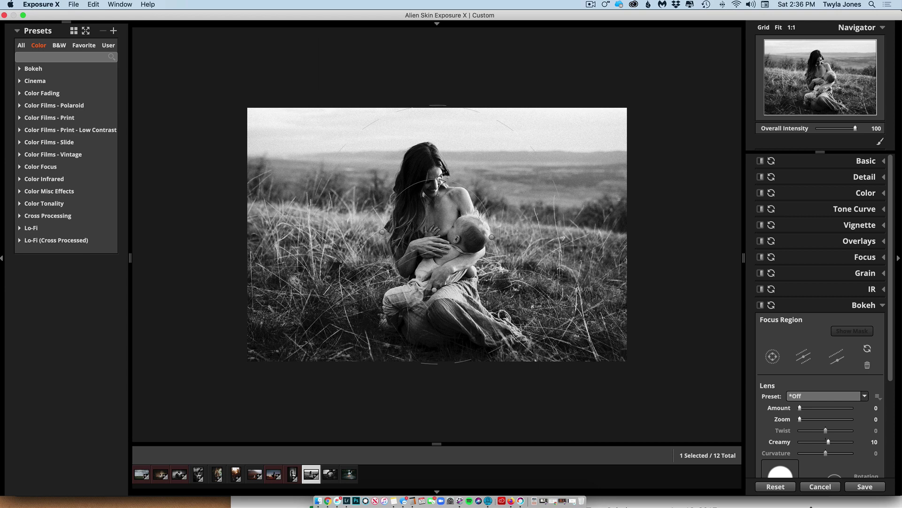
Add a planar band tilted diagonally across the nursing mother and blur outside it at amount 8.
click(804, 356)
click(457, 215)
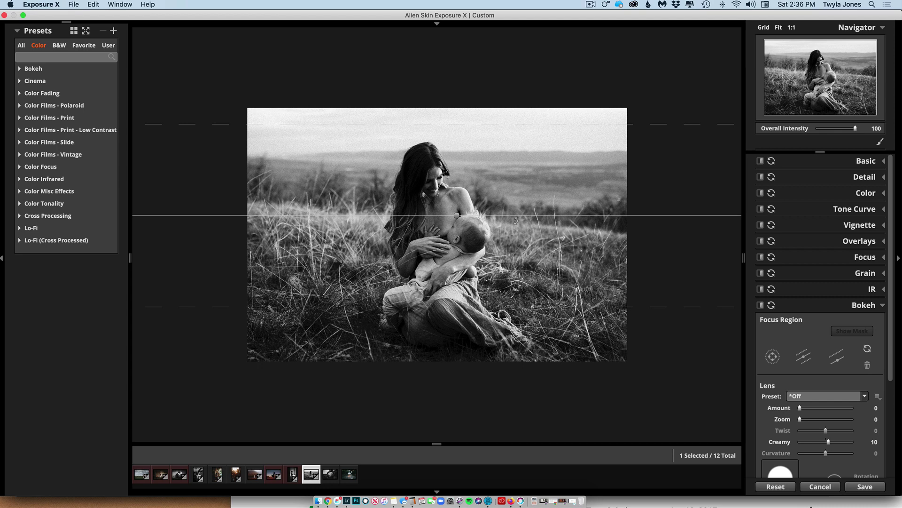
drag(517, 217, 498, 260)
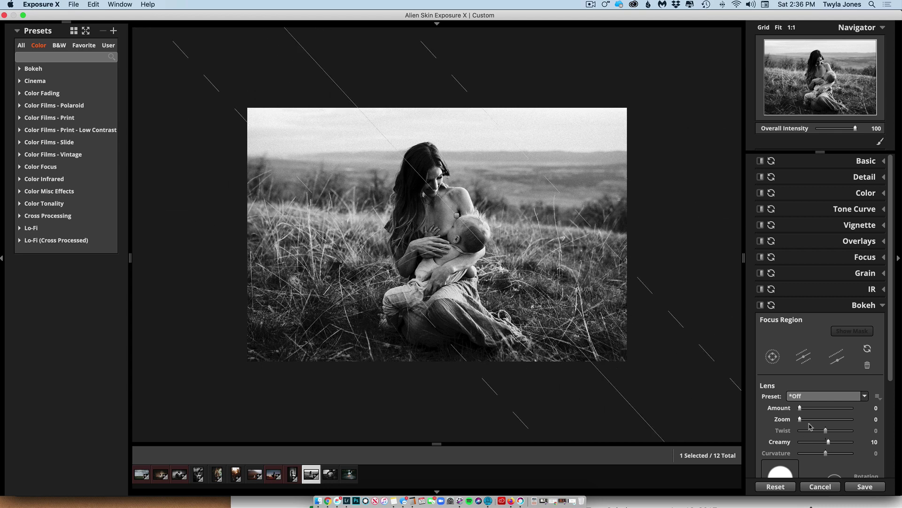
drag(800, 407, 806, 408)
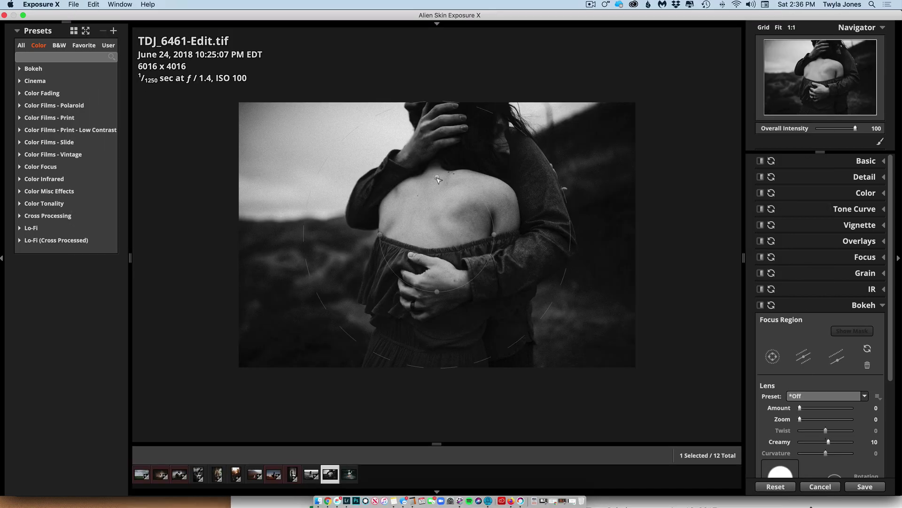
Tilt a planar band diagonally onto the woman's shoulder, blur outside at amount 7, then open the waterfall photo.
click(805, 357)
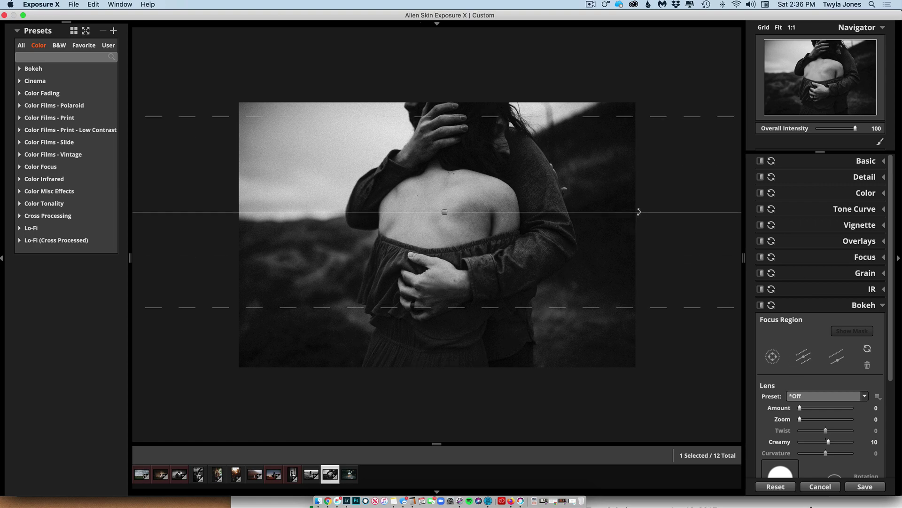
drag(639, 235, 600, 332)
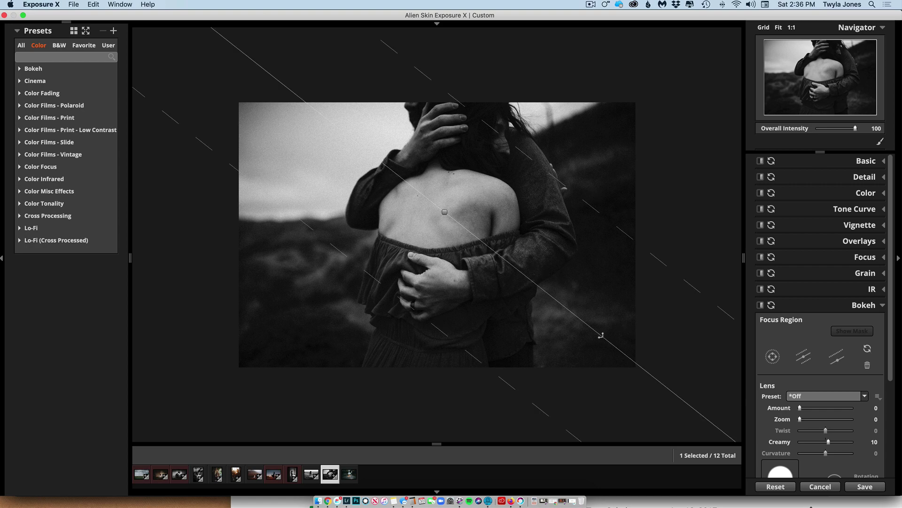
drag(445, 212, 487, 173)
drag(800, 407, 805, 409)
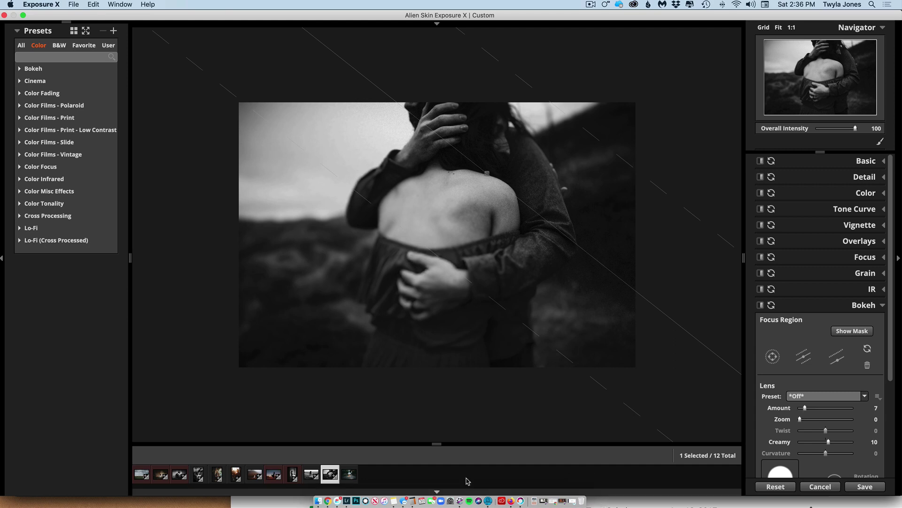
click(348, 472)
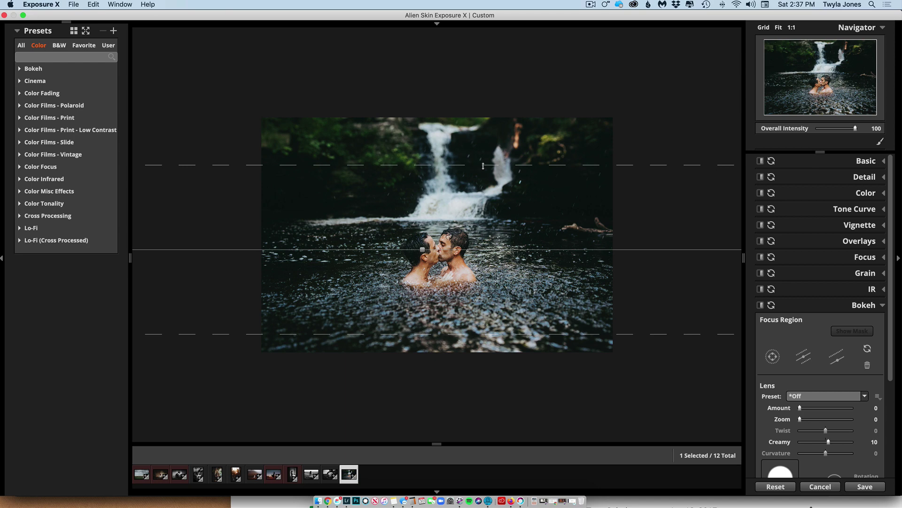
Narrow the horizontal focus band around the kissing couple and raise bokeh blur to 9.
drag(491, 165, 491, 202)
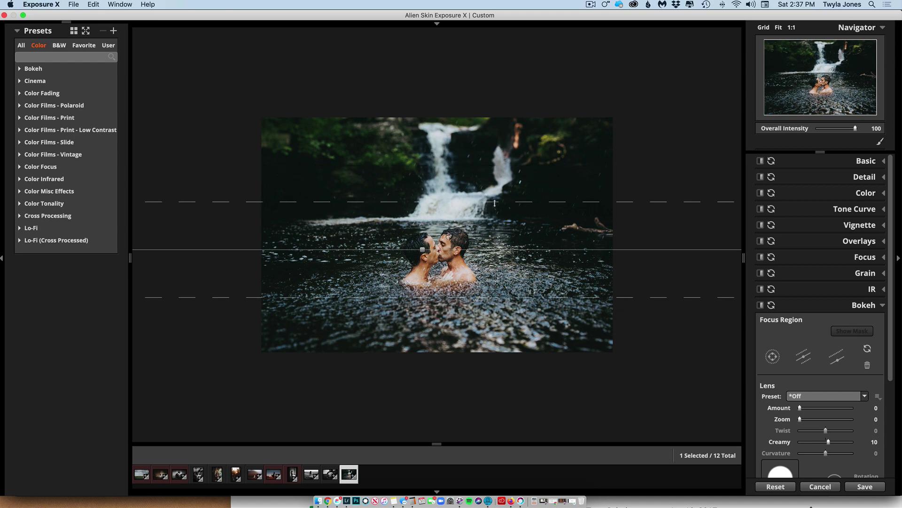
drag(799, 407, 807, 410)
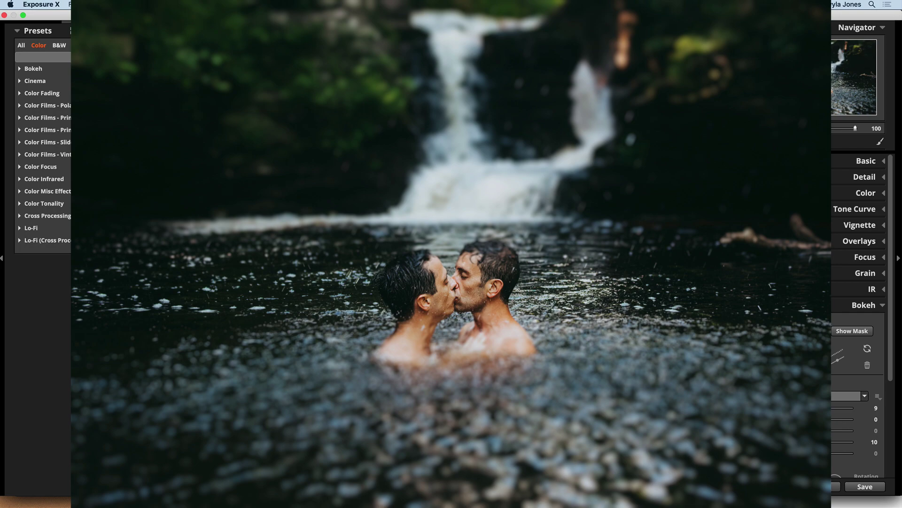
Save all 12 edited photos back and return to Lightroom Classic's library grid.
click(877, 487)
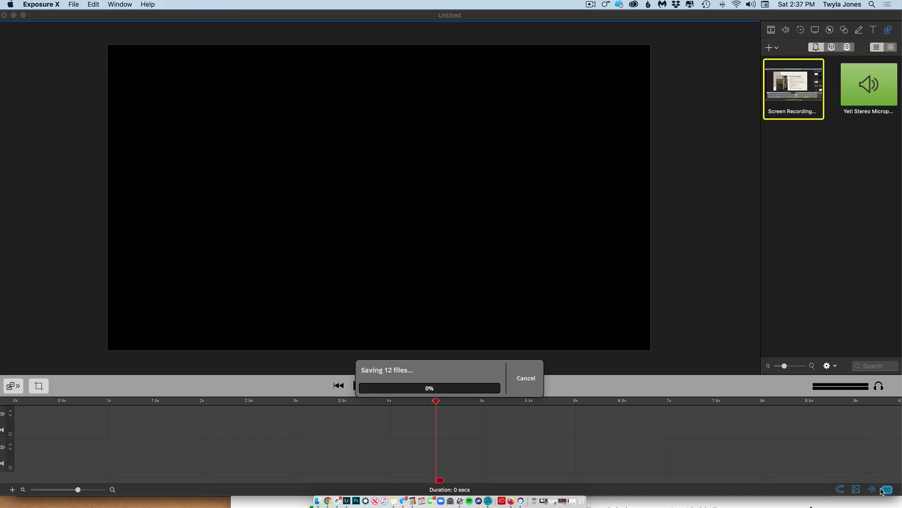
click(346, 502)
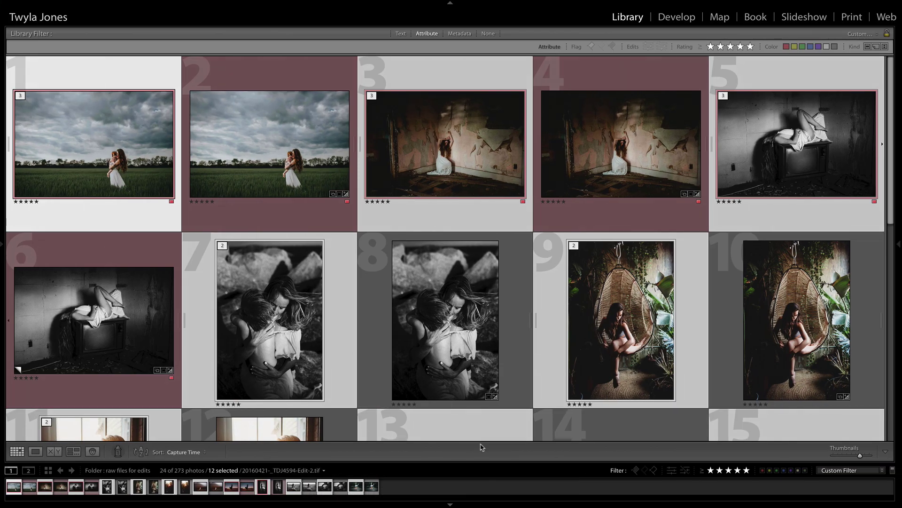